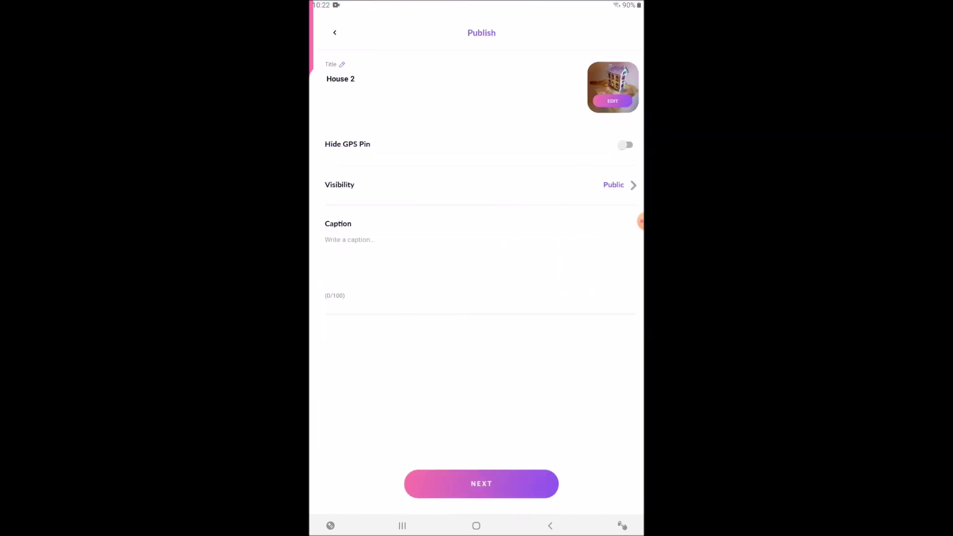
Open the House 1 scan's share link in Firefox through the Run prompt
click(481, 483)
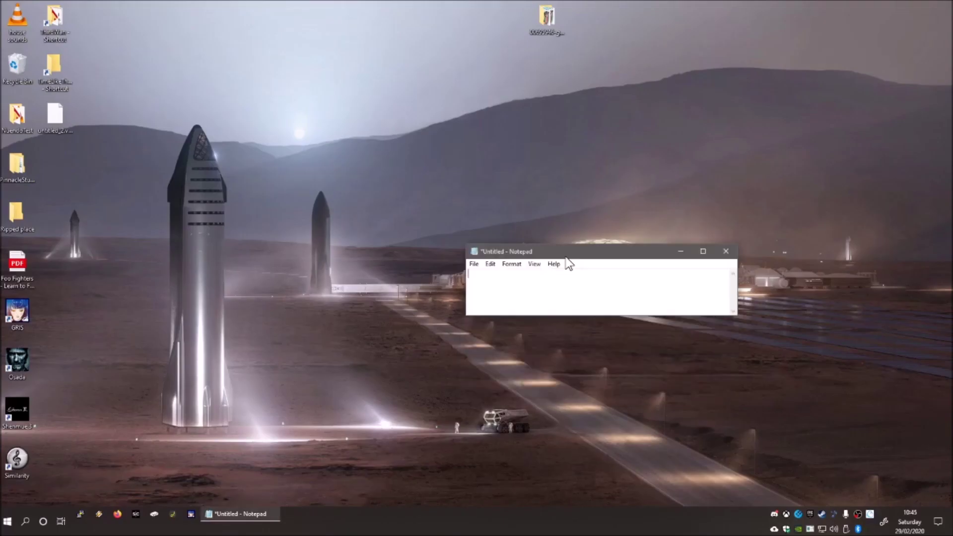
drag(645, 283, 461, 288)
key(ctrl+c)
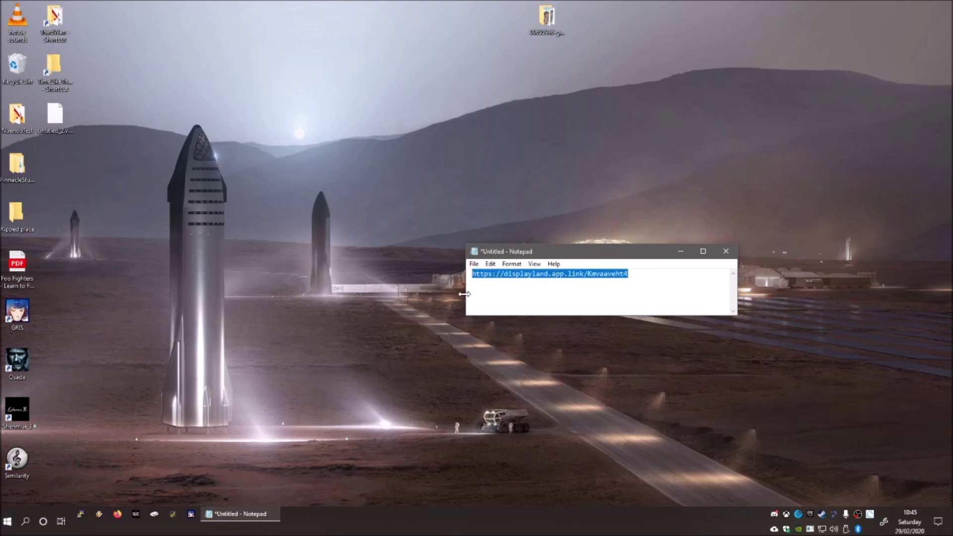
key(super+r)
key(ctrl+v)
key(Return)
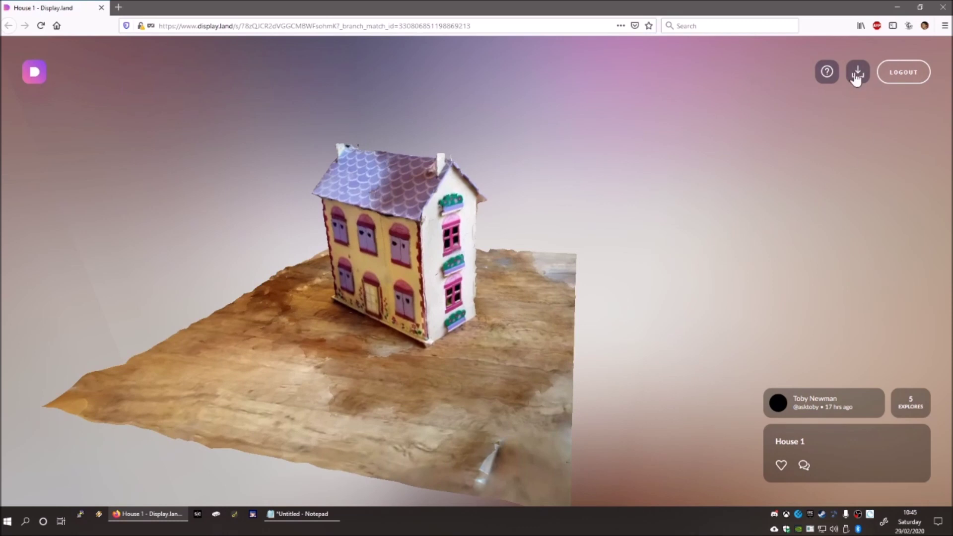
Download the House 1 scan as an OBJ 3D Mesh zip
click(857, 74)
drag(425, 329, 469, 331)
click(522, 331)
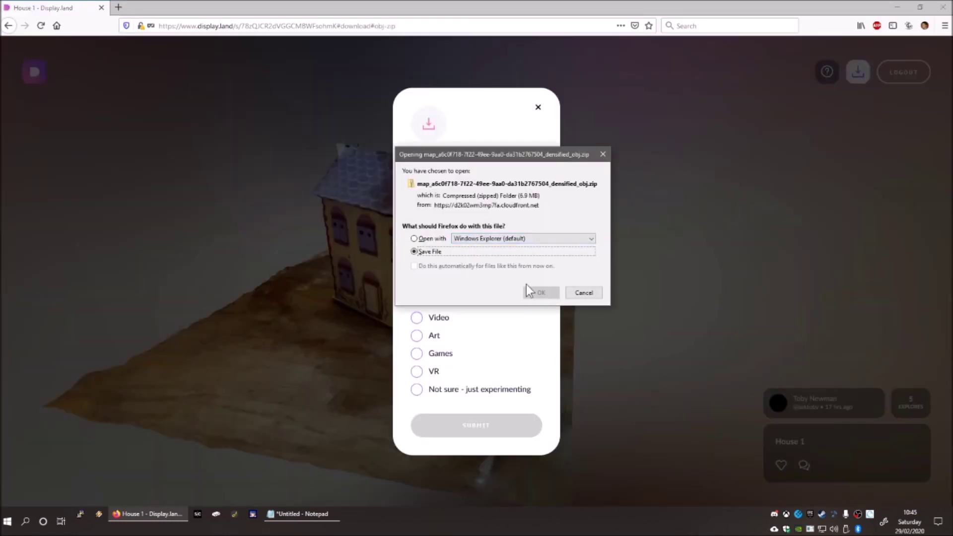
click(540, 291)
click(502, 350)
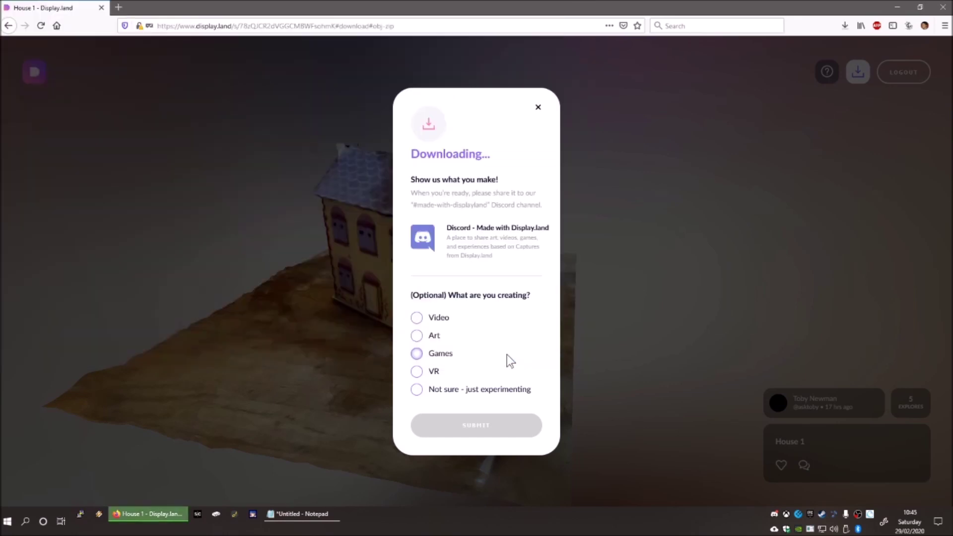
Extract the zip into a folder named 'Doll House' and download the Blender 2.82 installer
click(837, 51)
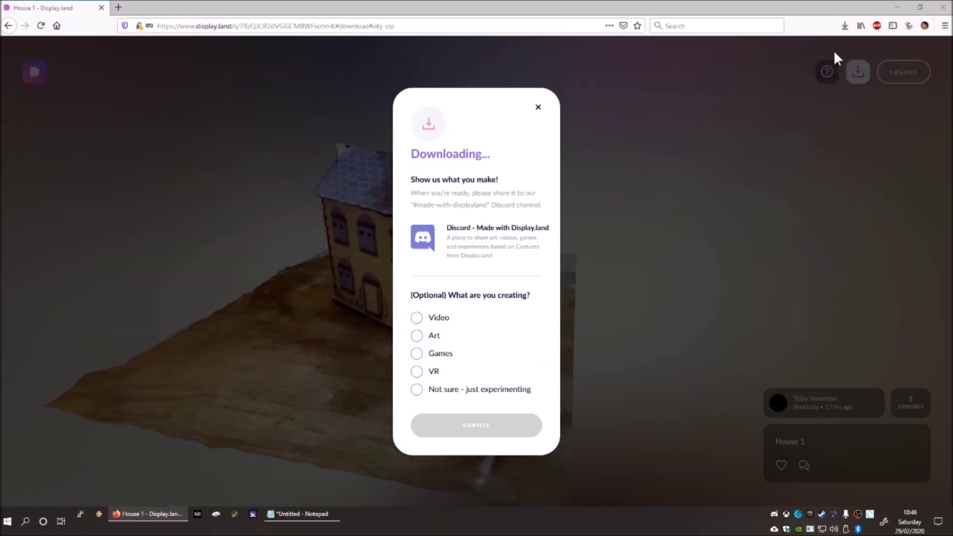
right_drag(205, 112, 238, 149)
mouse_move(278, 153)
click(454, 196)
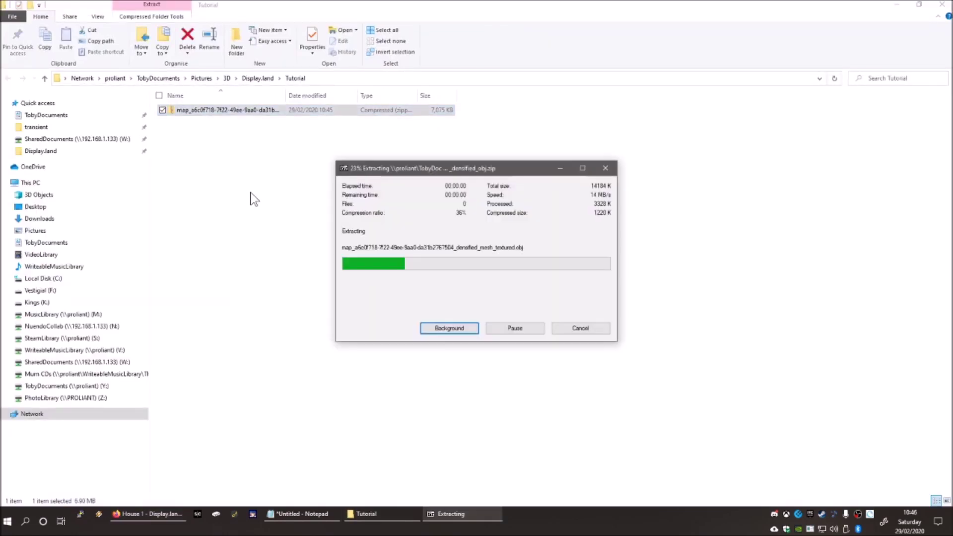
click(209, 121)
key(F2)
text(Doll)
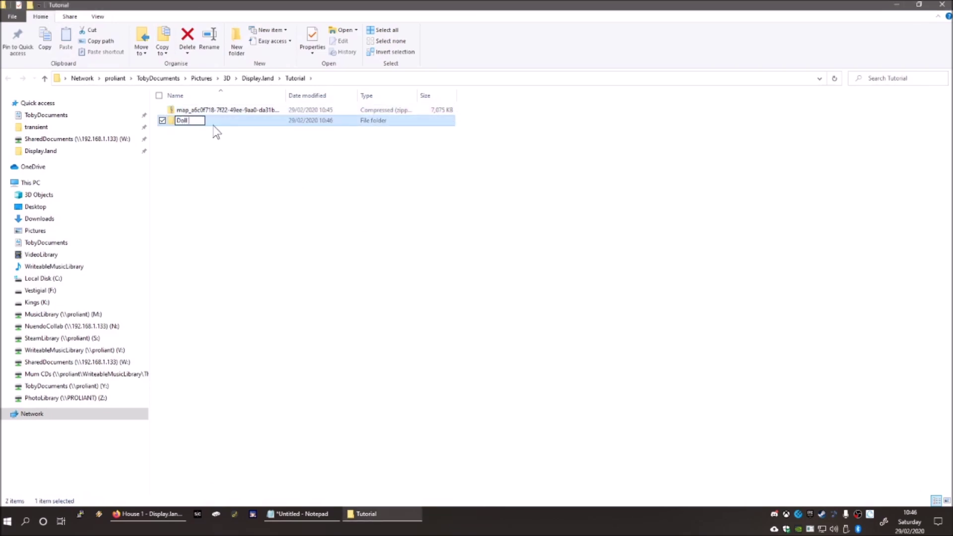
text( House)
key(Return)
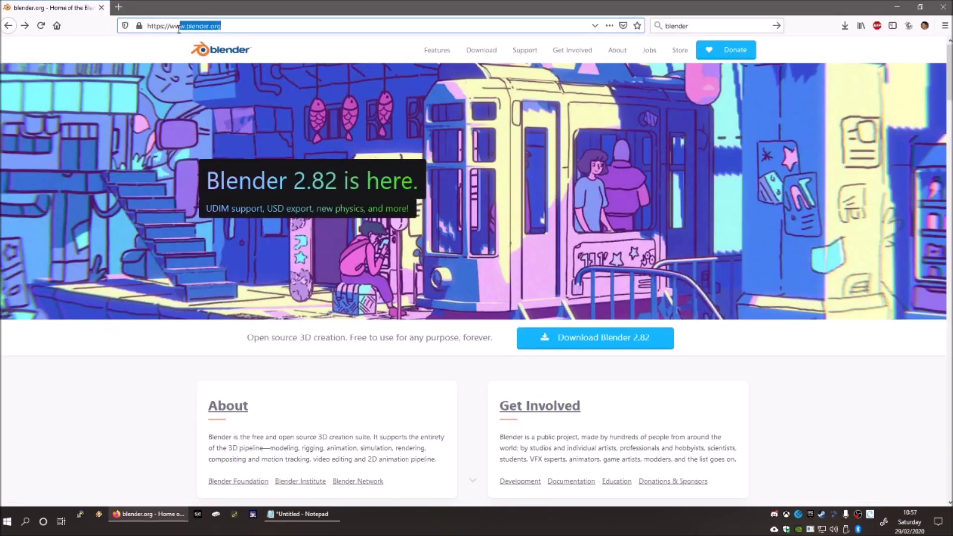
click(573, 343)
click(526, 154)
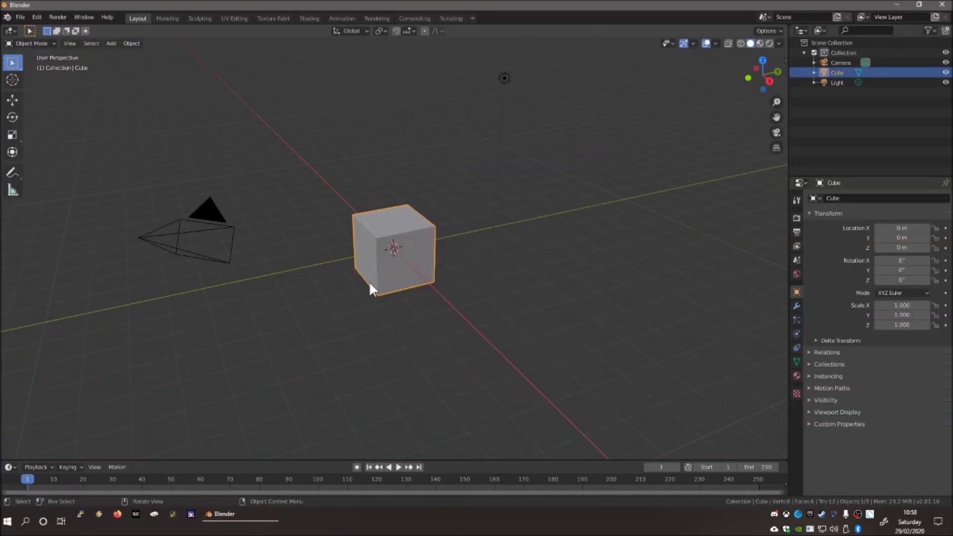
Delete the default cube and light, then import the scan's .obj from the Doll House folder
drag(281, 164, 529, 367)
key(Delete)
click(20, 17)
mouse_move(75, 152)
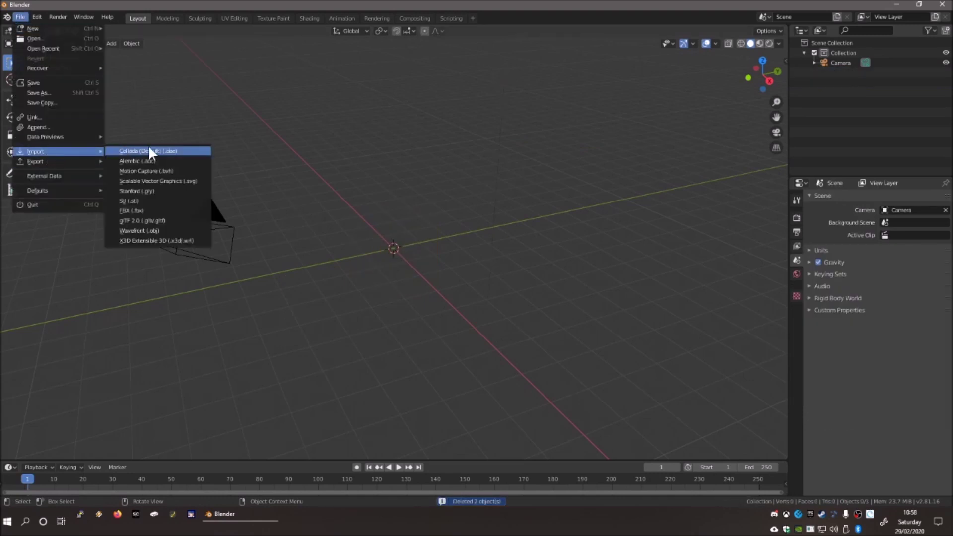
click(149, 230)
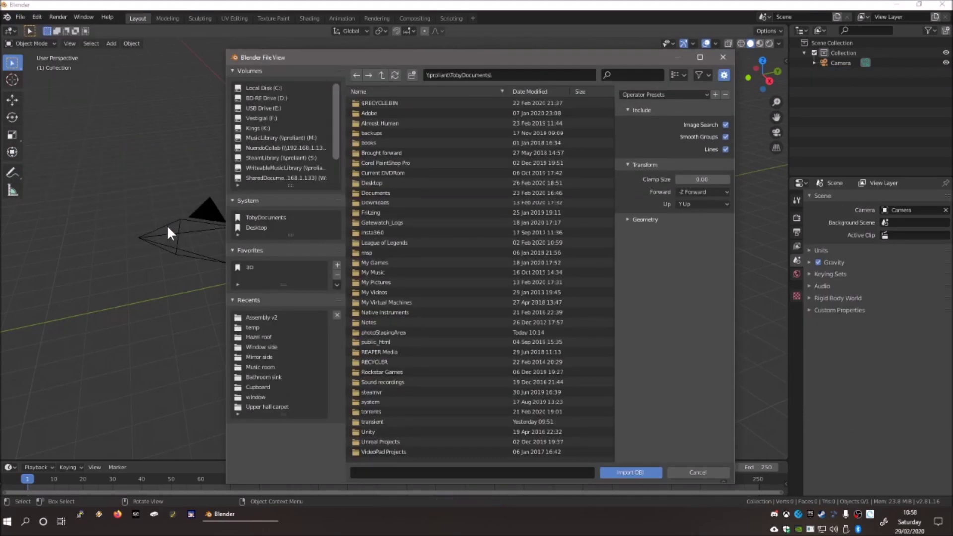
click(506, 73)
key(ctrl+v)
key(Return)
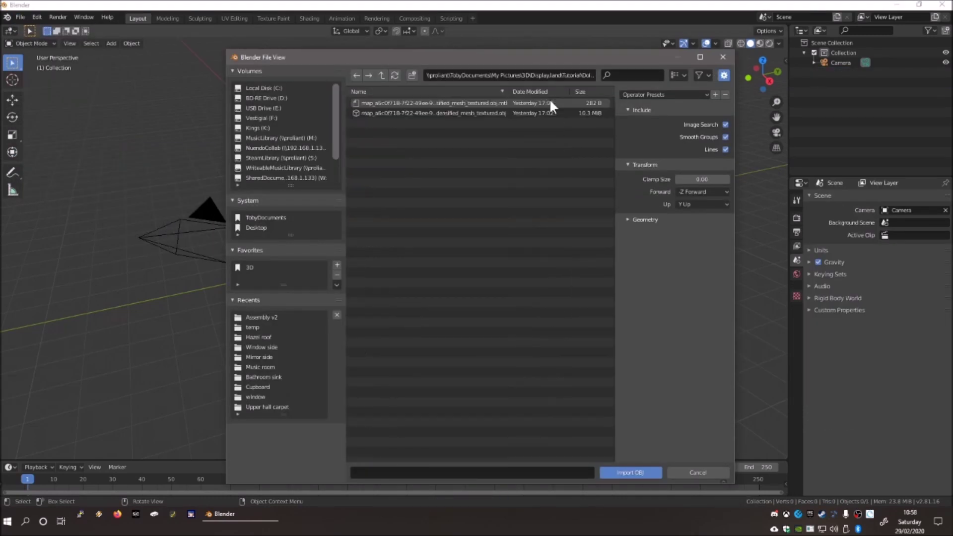
click(460, 113)
click(630, 473)
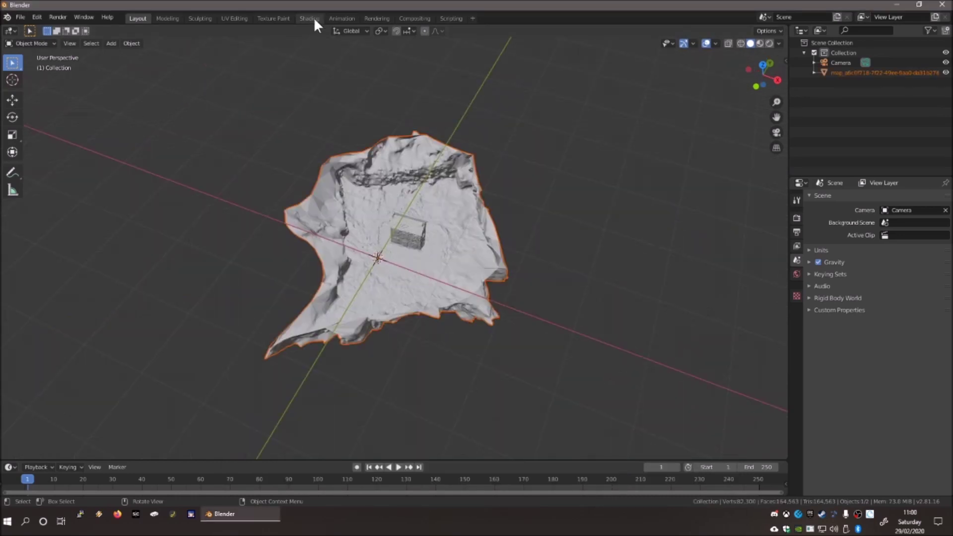
View the imported scan with its textures in the Shading workspace
click(309, 19)
scroll(532, 217, up, 4)
mouse_move(534, 193)
middle_down()
mouse_move(517, 199)
mouse_move(660, 257)
mouse_move(511, 207)
mouse_move(436, 198)
mouse_move(531, 219)
mouse_move(500, 225)
mouse_move(551, 219)
middle_up()
scroll(518, 199, down, 3)
scroll(474, 199, up, 4)
scroll(506, 206, down, 3)
scroll(508, 219, up, 3)
In Edit Mode, delete the stray patch at the mesh's left edge
click(551, 218)
click(197, 43)
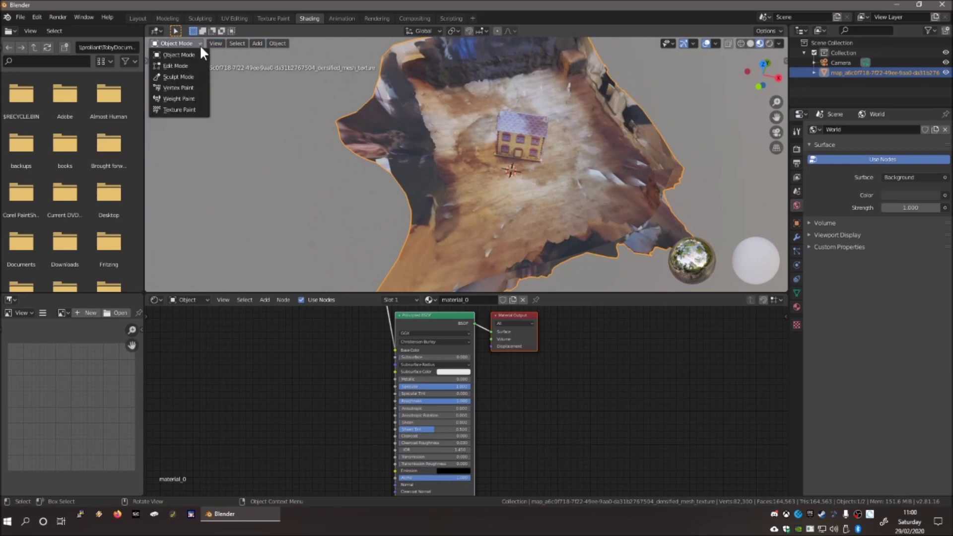
click(175, 64)
drag(285, 127, 377, 172)
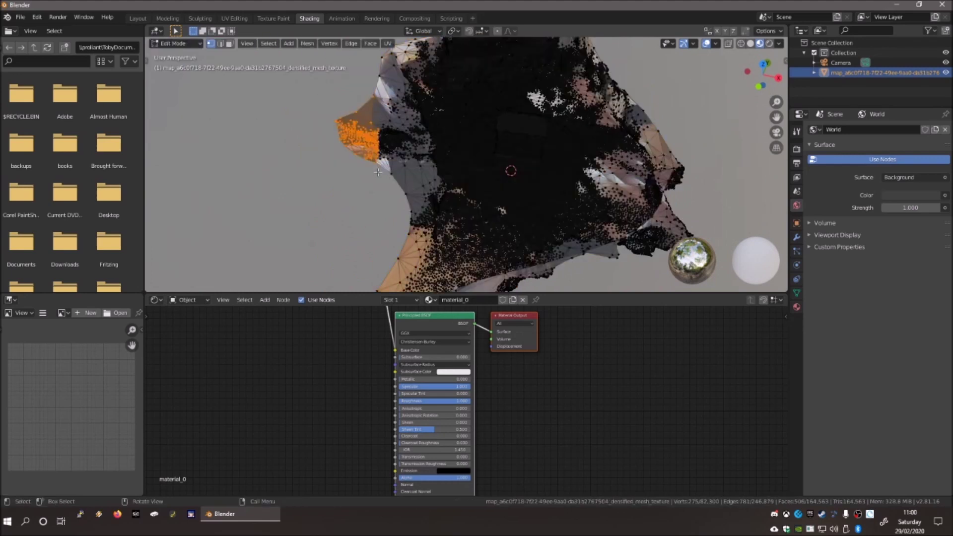
key(x)
click(349, 174)
Delete the thin stray tail at the mesh's lower left
middle_drag(349, 174, 198, 177)
key(b)
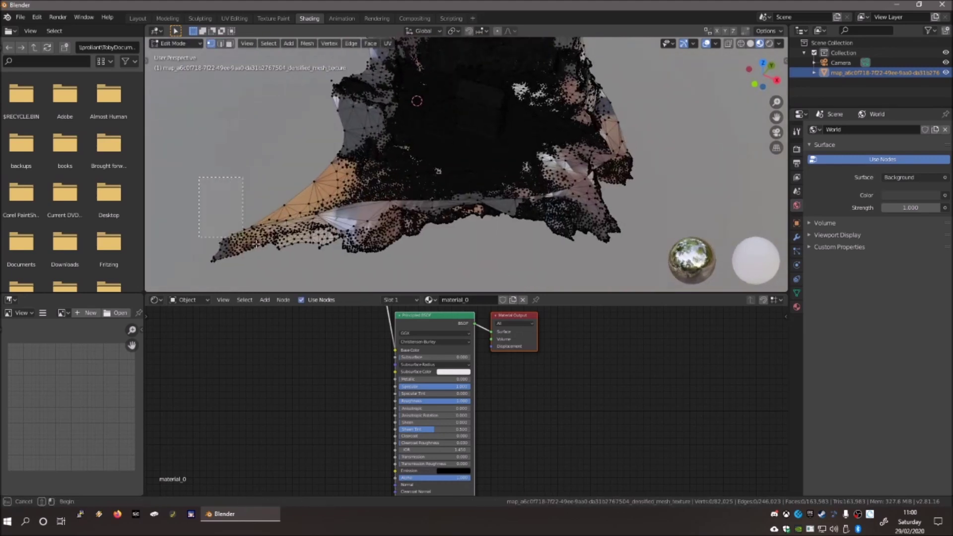
drag(199, 177, 352, 278)
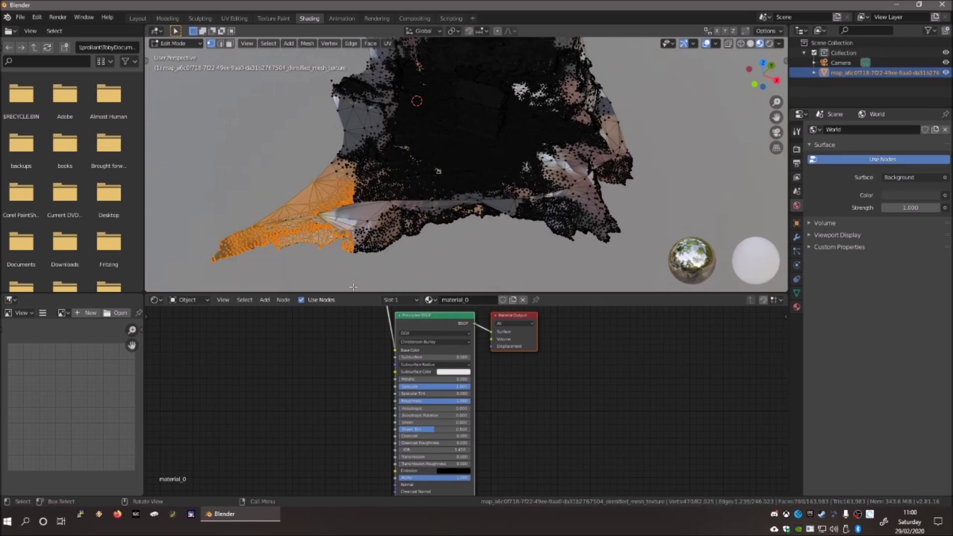
key(x)
click(324, 271)
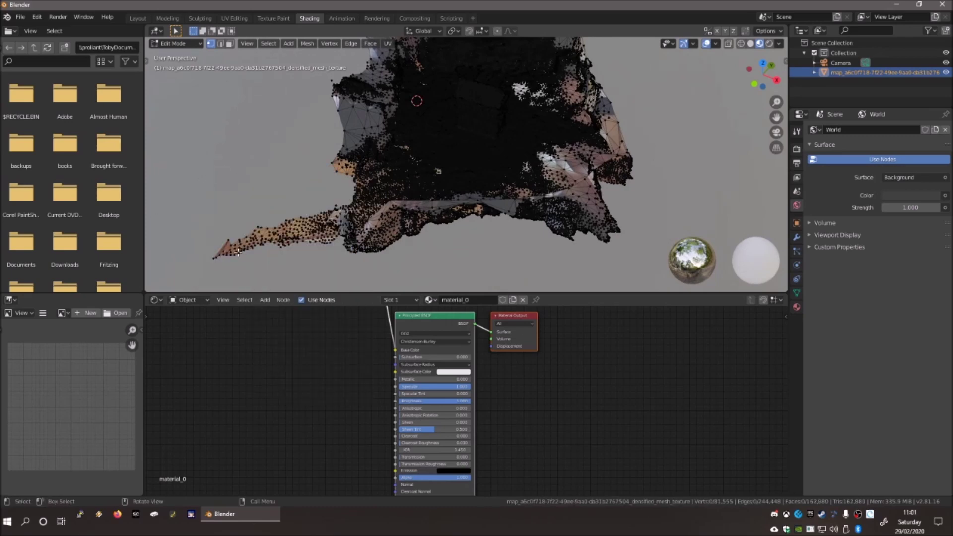
Select the stray fragment on the right side of the mesh
drag(203, 196, 341, 272)
key(x)
click(338, 192)
middle_drag(347, 194, 447, 149)
Delete the stray fragment's vertices on the right side
drag(512, 178, 464, 80)
key(x)
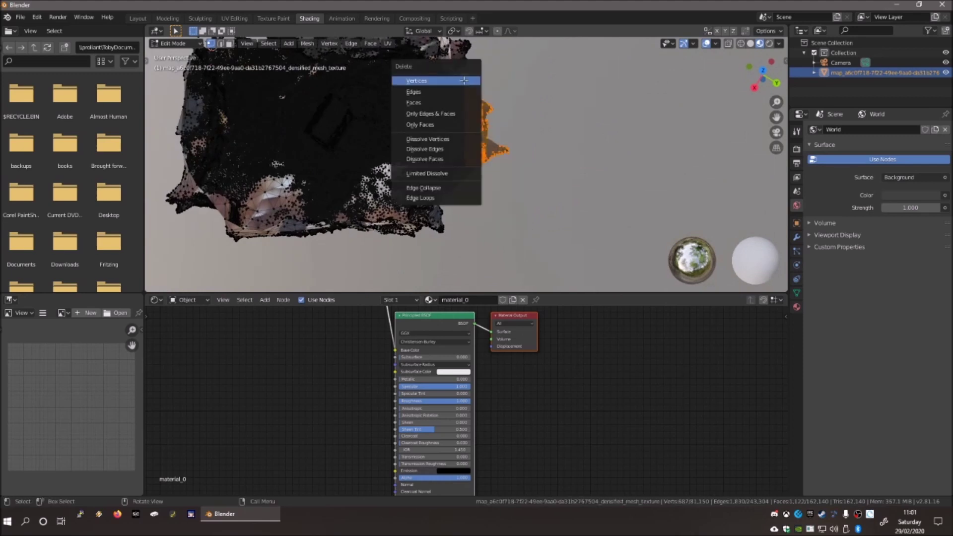
click(464, 80)
key(x)
click(471, 189)
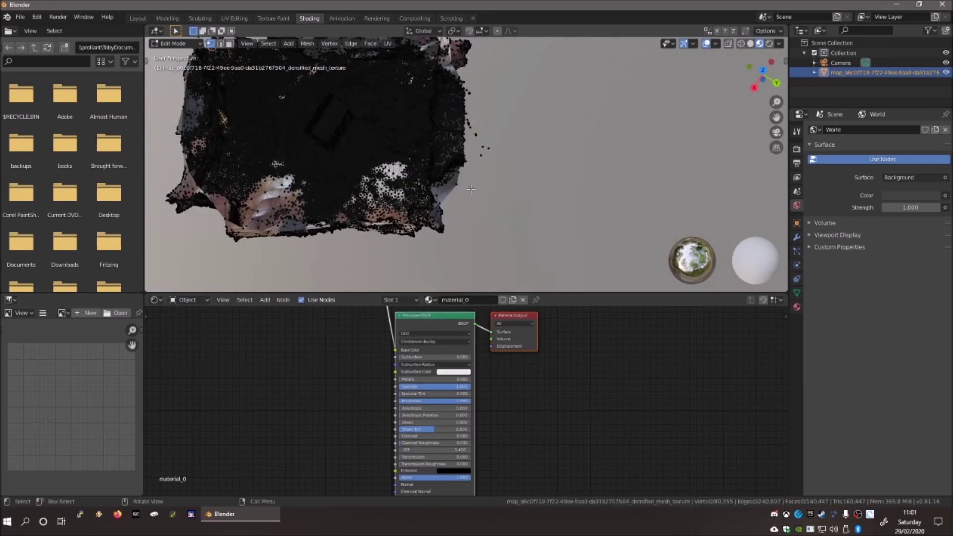
Switch to wireframe shading and delete the left part of the mesh
key(z)
click(402, 185)
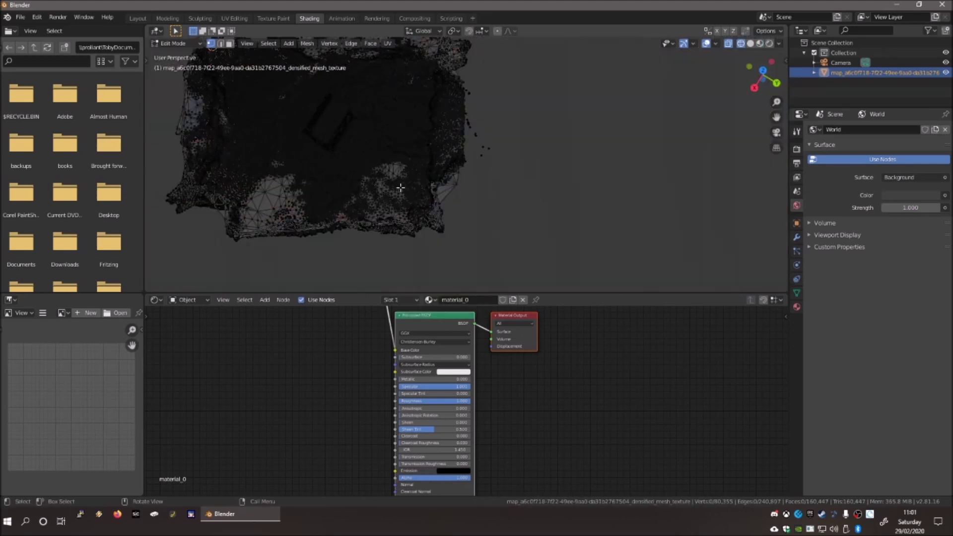
middle_drag(400, 188, 465, 170)
drag(298, 95, 392, 251)
key(x)
click(383, 252)
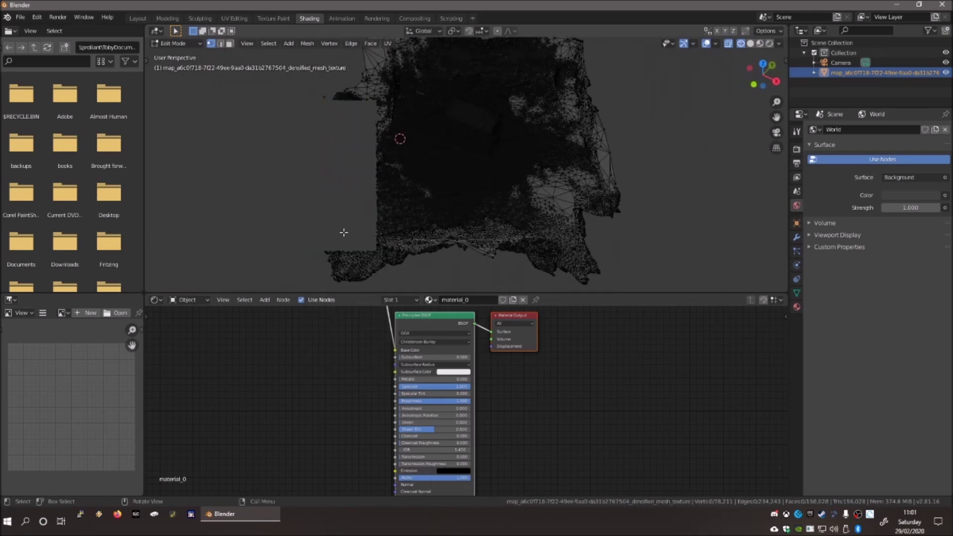
Delete more of the mesh's left part and its outer right part
middle_drag(345, 230, 326, 245)
drag(287, 264, 414, 40)
key(x)
click(414, 44)
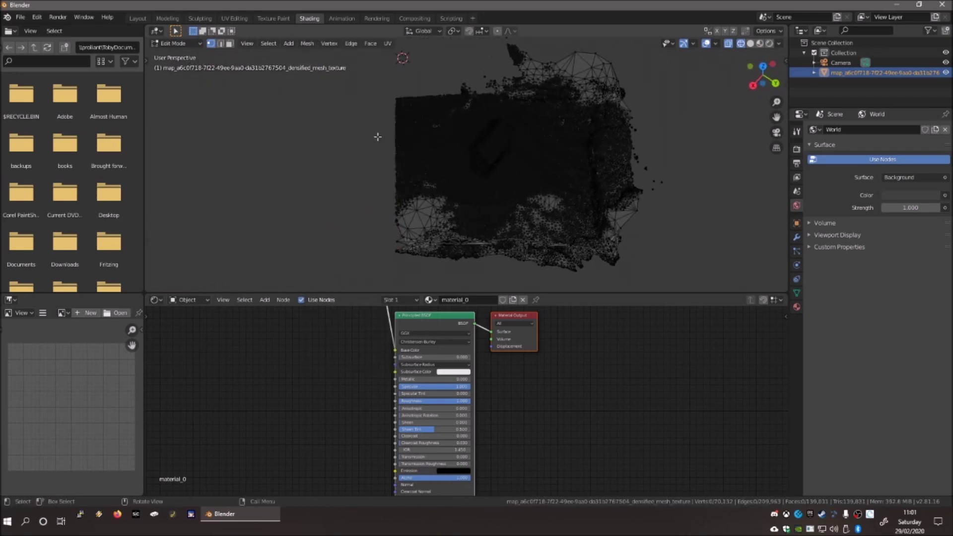
middle_drag(417, 174, 547, 219)
drag(549, 85, 462, 298)
key(x)
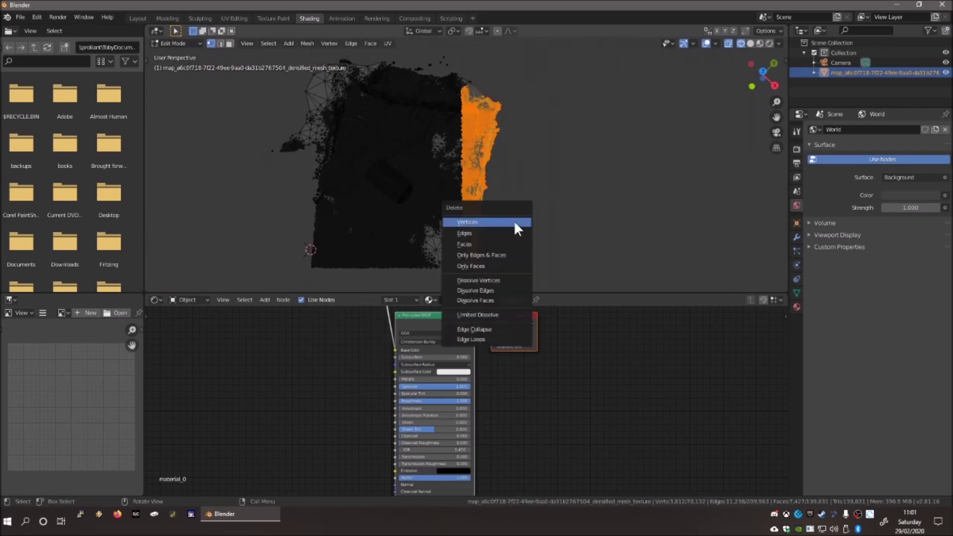
click(515, 221)
Delete the top part of the mesh and check the house from the side
drag(500, 117, 246, 45)
key(x)
click(248, 48)
middle_drag(317, 209, 358, 164)
click(21, 18)
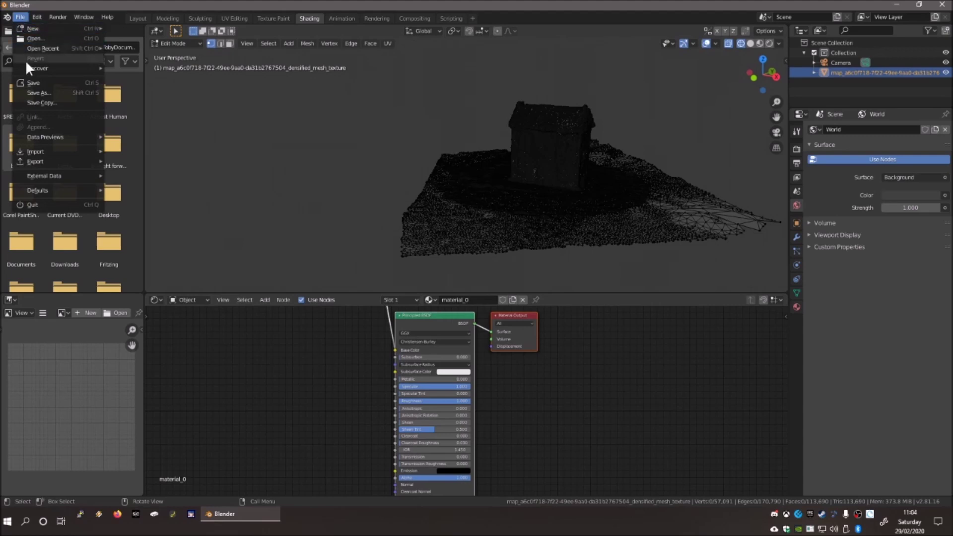
Export DollHouse.fbx with Path Mode set to Copy and Embed Textures on
mouse_move(61, 161)
click(148, 210)
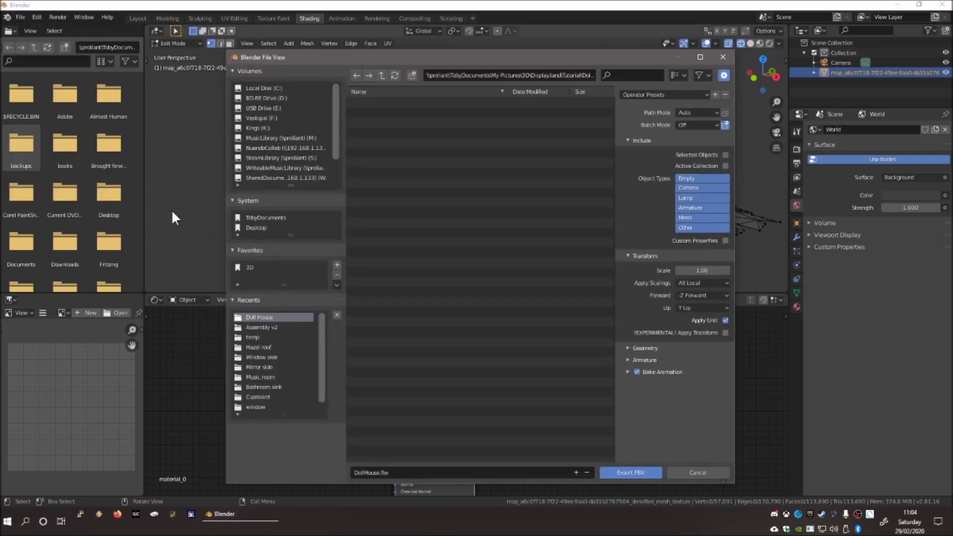
click(714, 113)
click(693, 177)
click(727, 115)
click(399, 472)
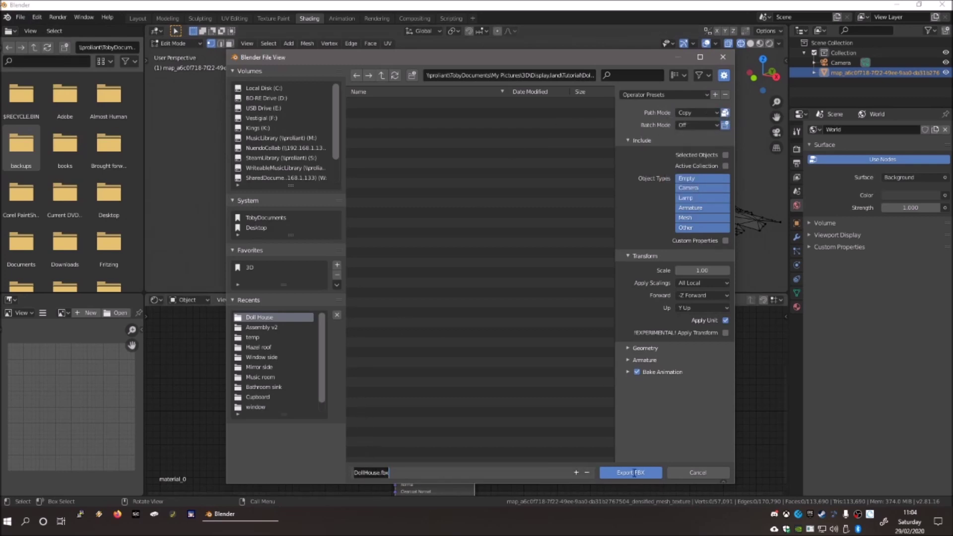
click(633, 472)
click(633, 472)
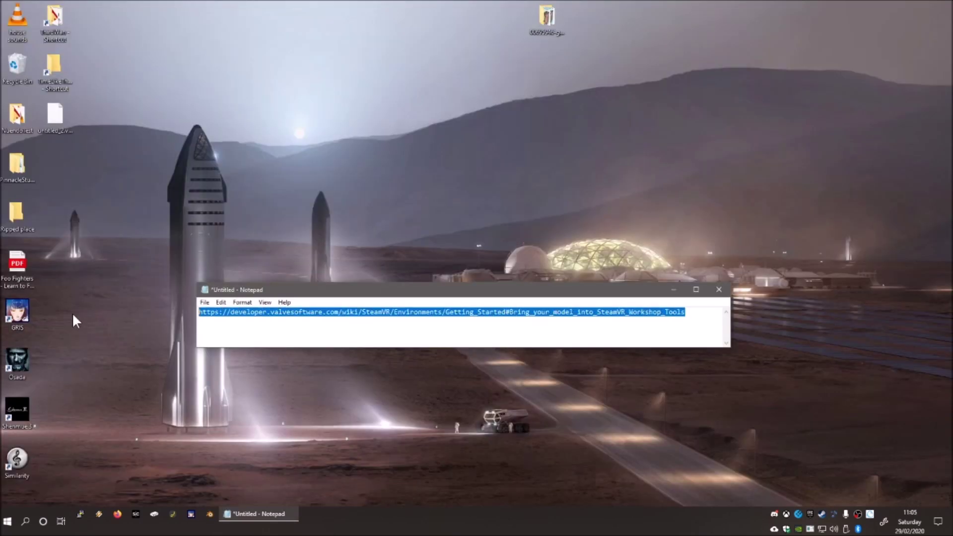
Open the copied Environments/Getting Started wiki URL through the Run prompt
key(super+r)
key(ctrl+v)
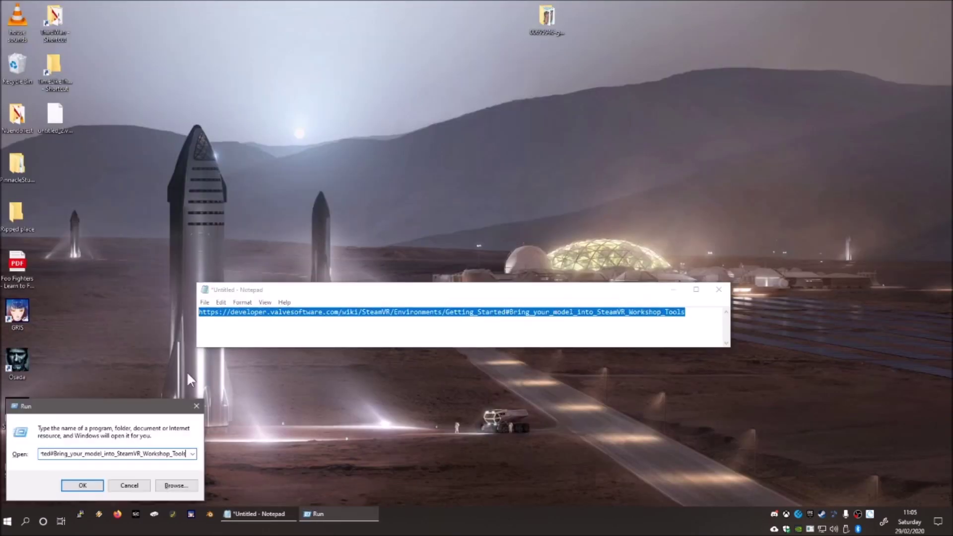
key(Return)
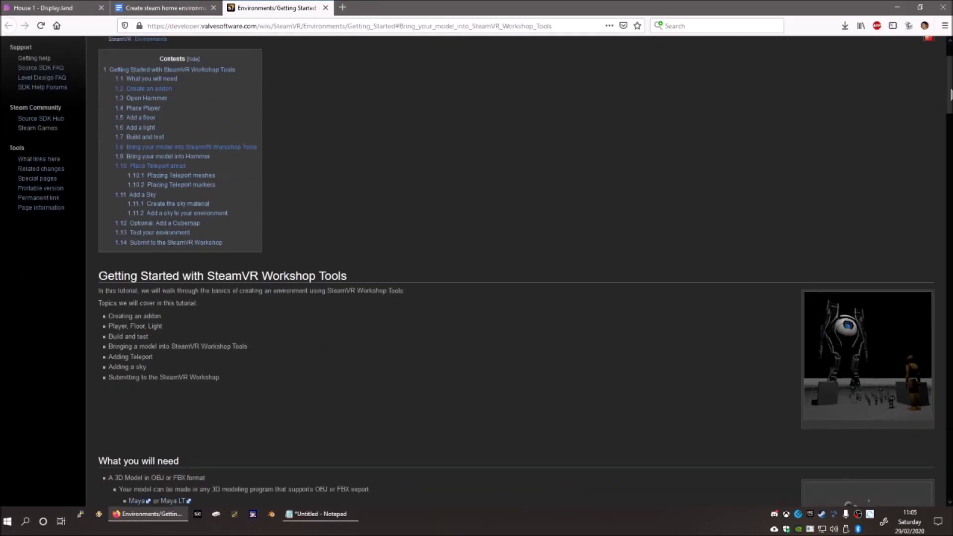
mouse_move(949, 44)
mouse_down()
mouse_move(949, 246)
mouse_move(927, 410)
mouse_move(928, 513)
mouse_move(947, 44)
mouse_up()
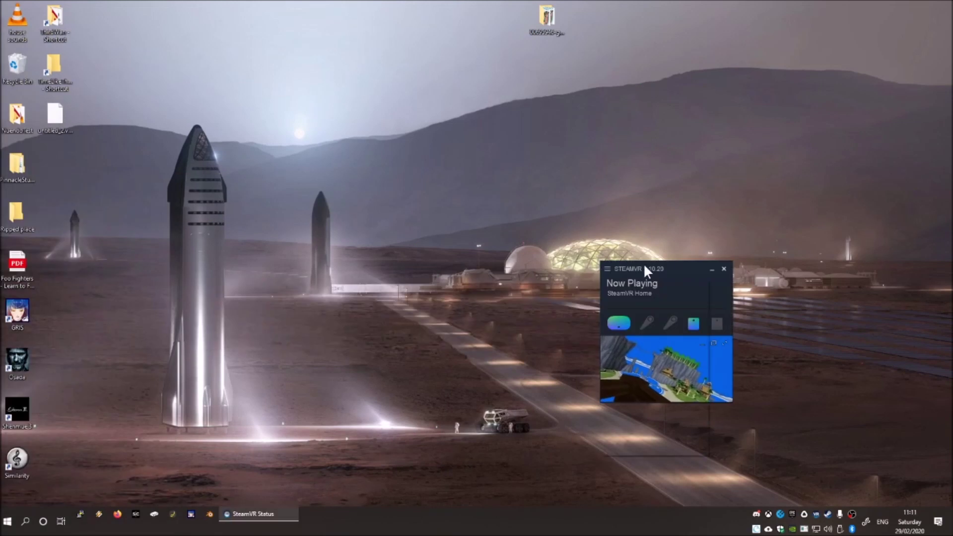
Choose Create/Modify an Environment from the SteamVR Workshop menu
click(644, 265)
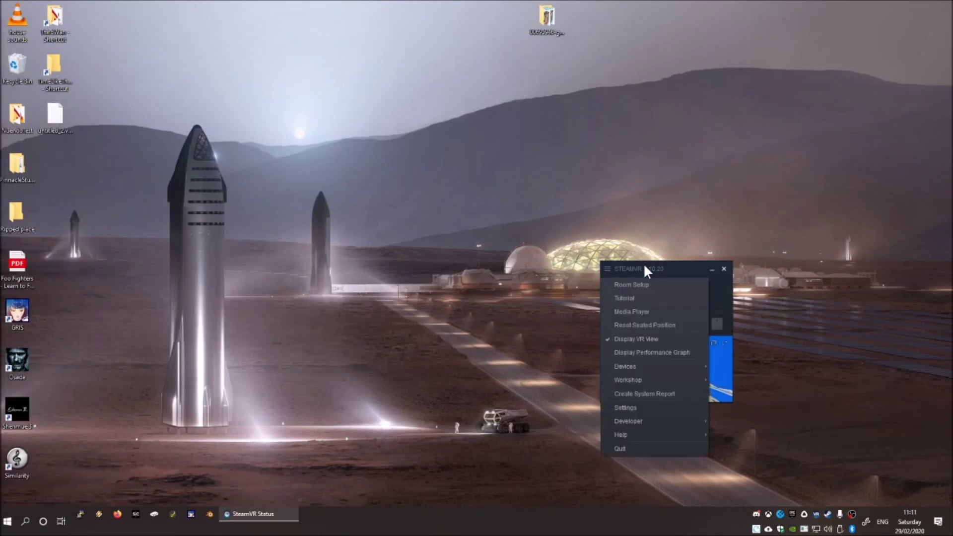
mouse_move(633, 379)
click(786, 419)
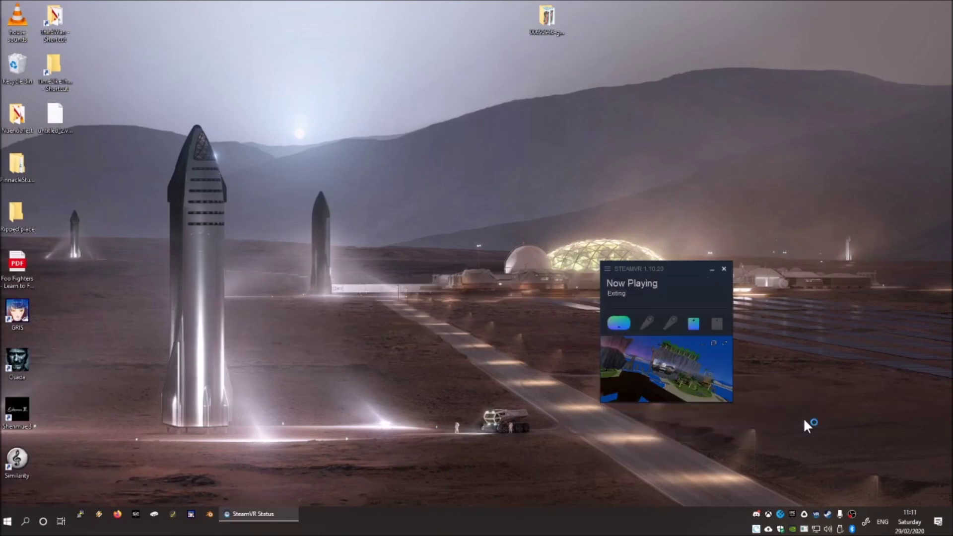
drag(681, 272, 741, 241)
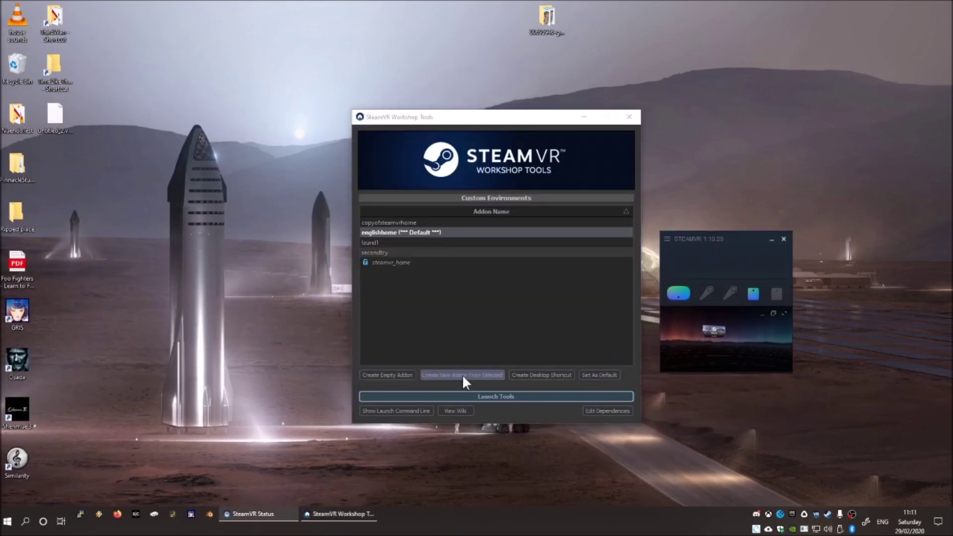
Create an empty addon named dollhouse and launch the Workshop Tools for it
click(391, 375)
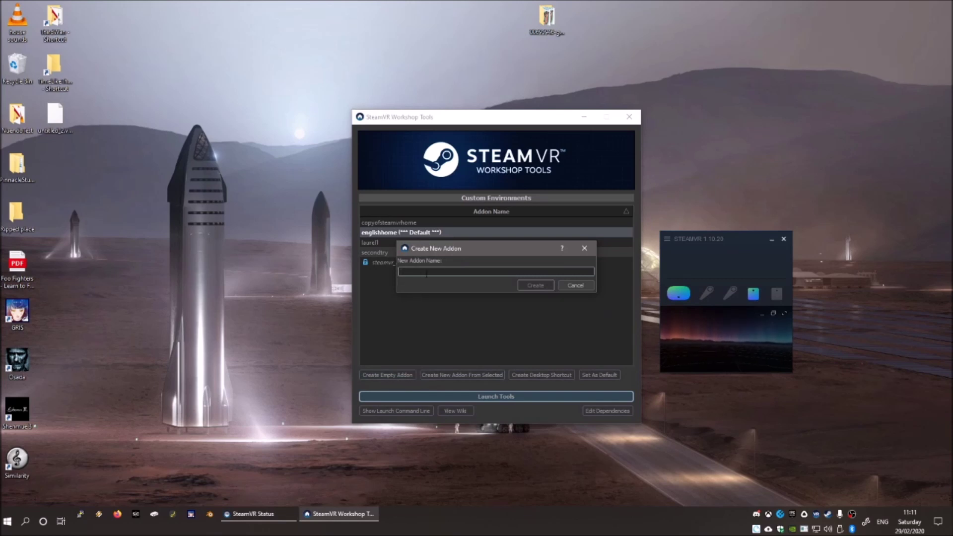
text(DollHouse)
click(547, 281)
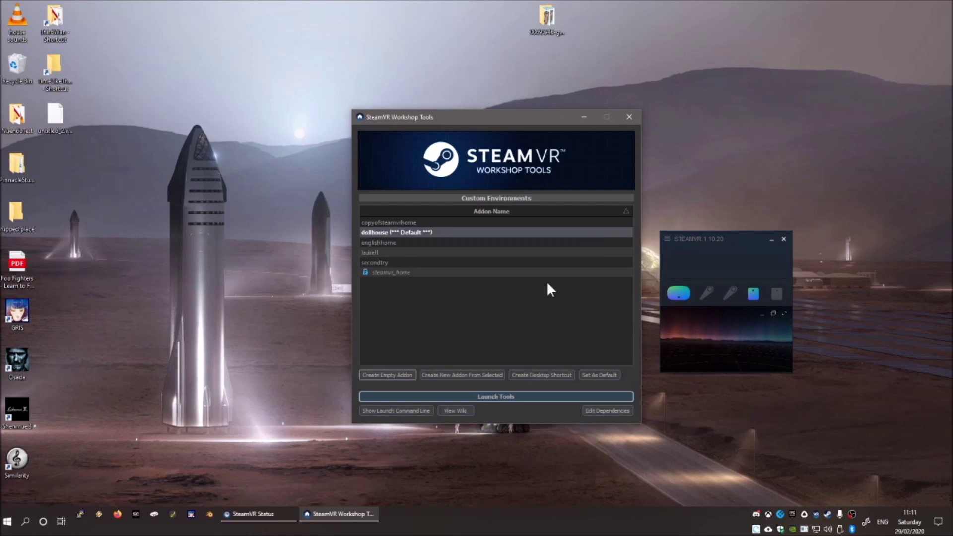
click(389, 232)
click(496, 396)
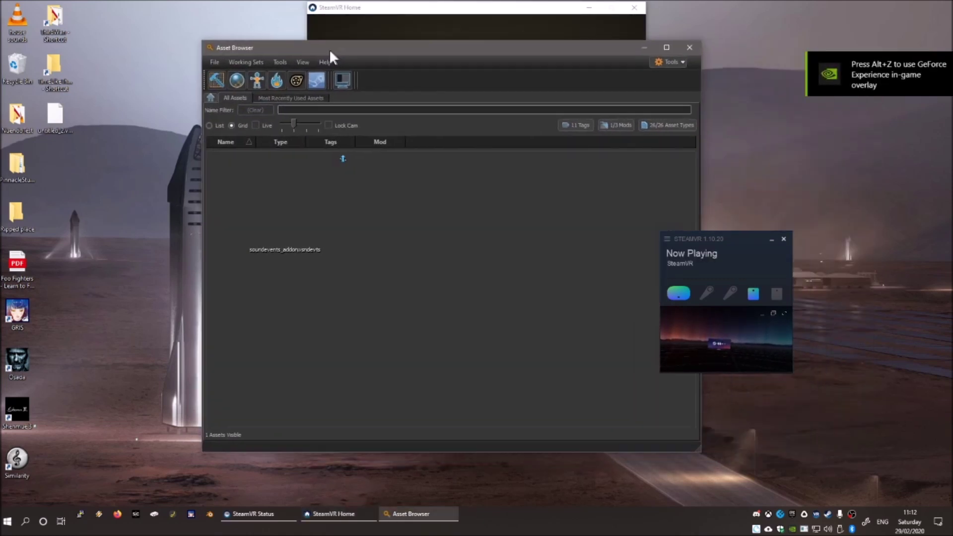
drag(330, 51, 265, 61)
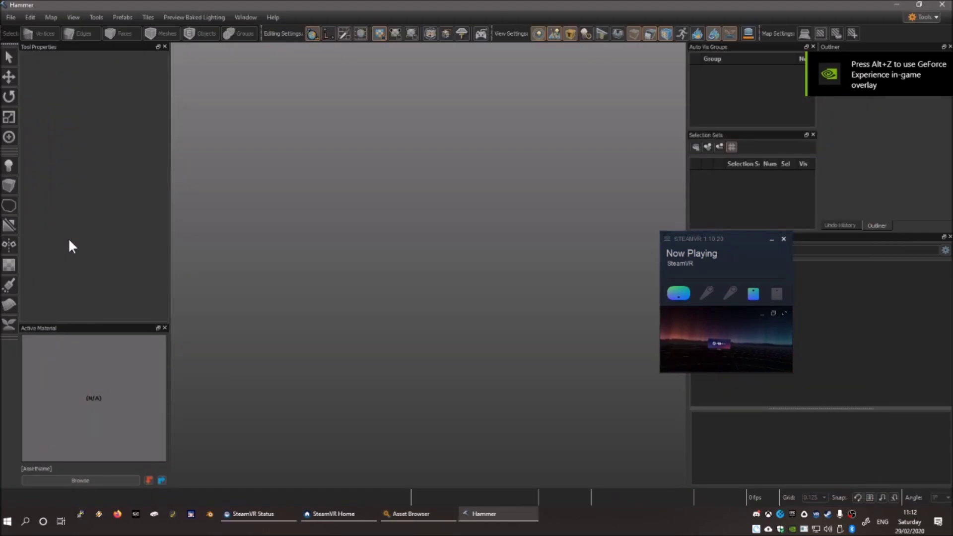
Create a new blank map and place an info_player_start entity at the grid centre
click(10, 17)
click(23, 27)
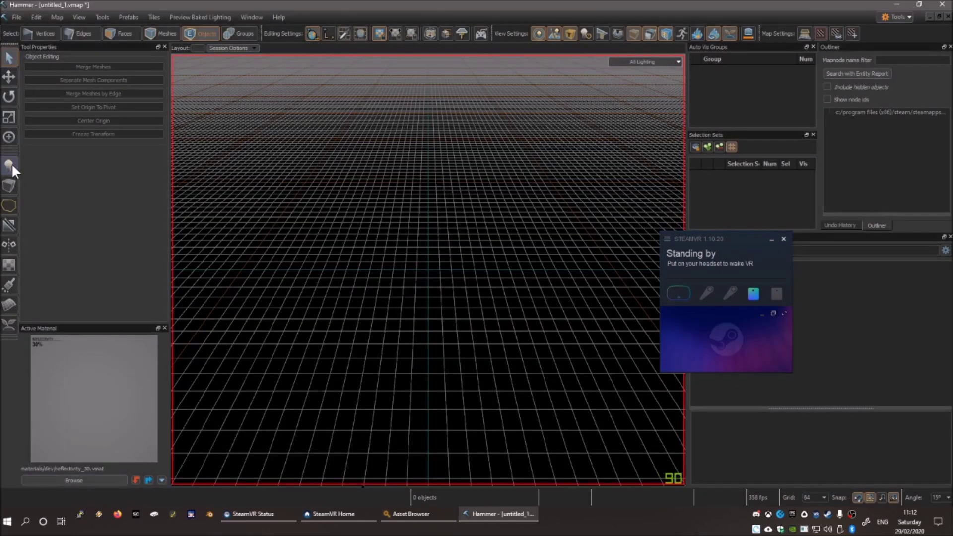
click(10, 165)
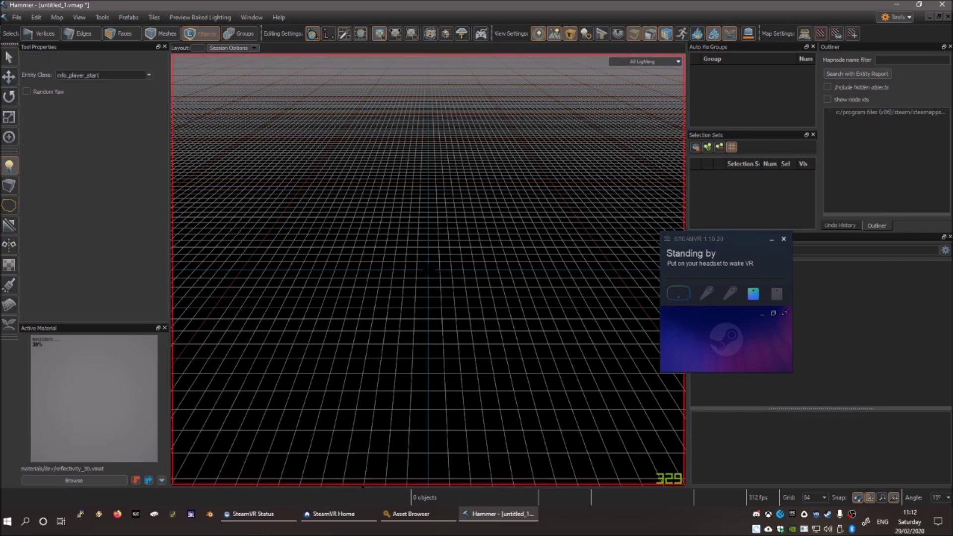
click(428, 265)
scroll(428, 265, up, 5)
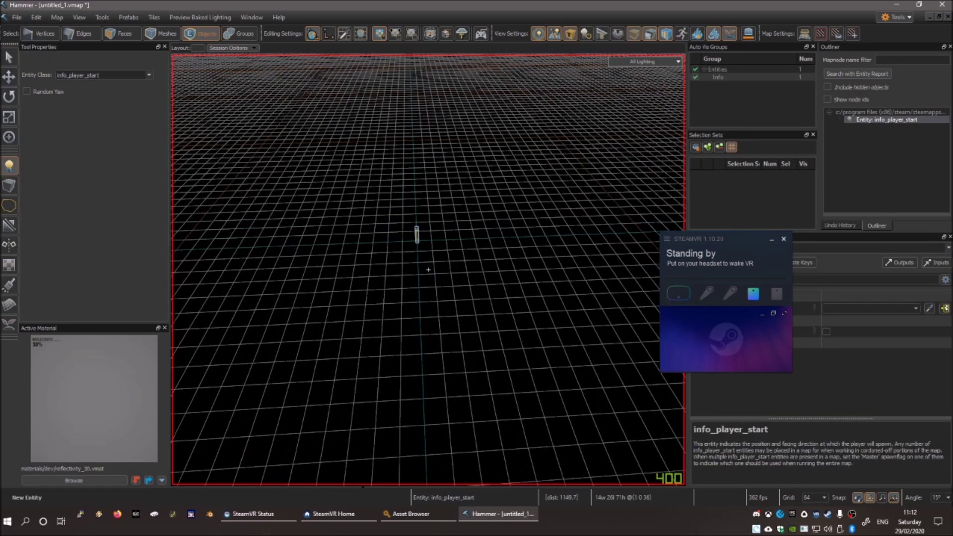
scroll(428, 269, up, 5)
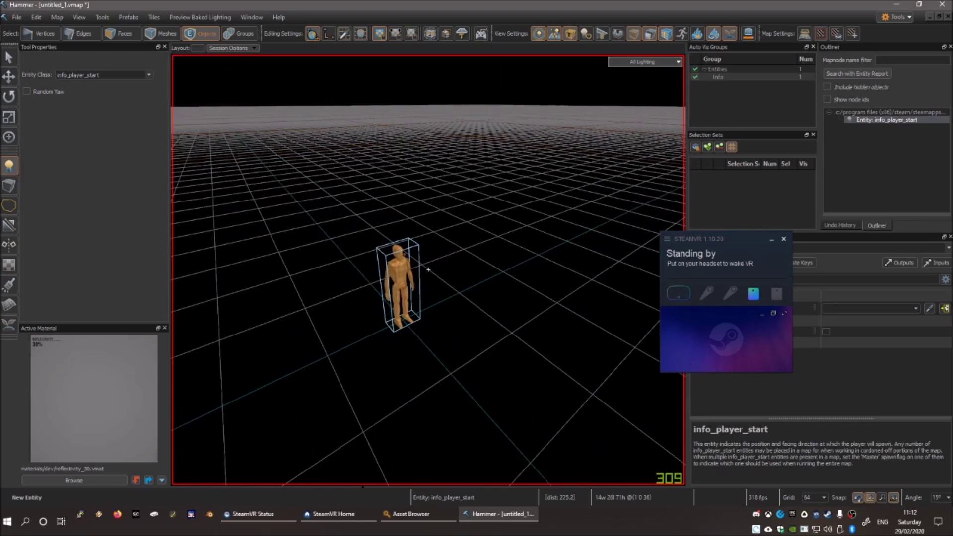
key(alt+Tab)
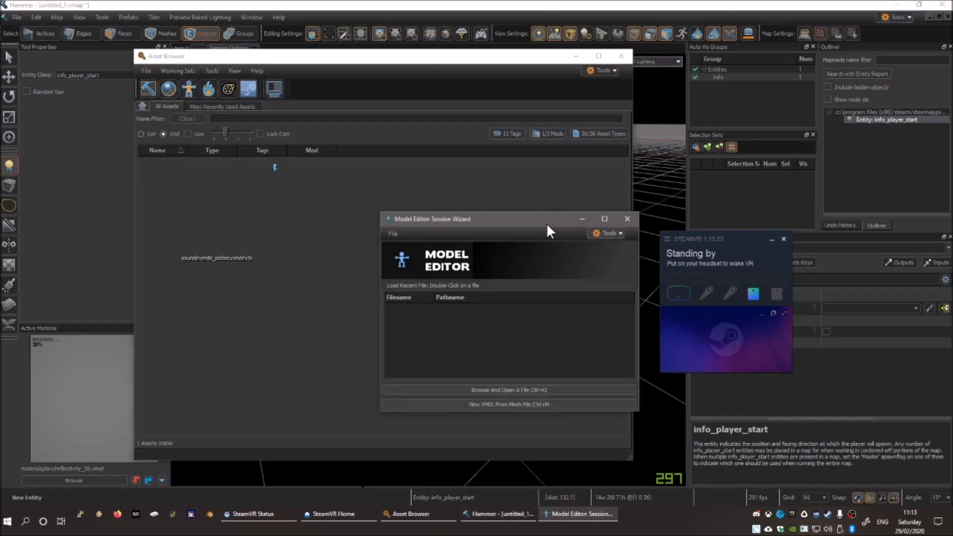
Create a new VMDL from DollHouse in the Doll House folder, accepting the content-directory copy
drag(548, 219, 445, 184)
click(412, 368)
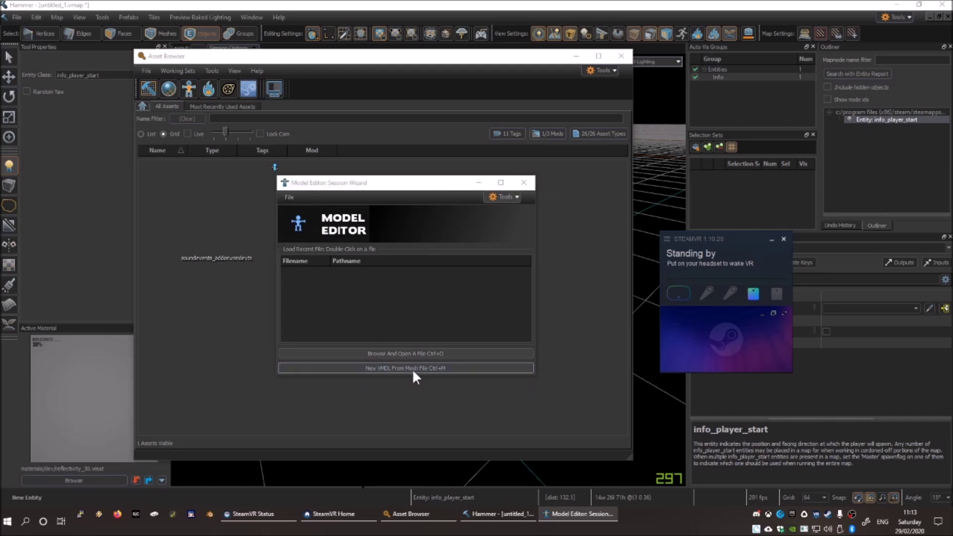
click(587, 87)
key(Return)
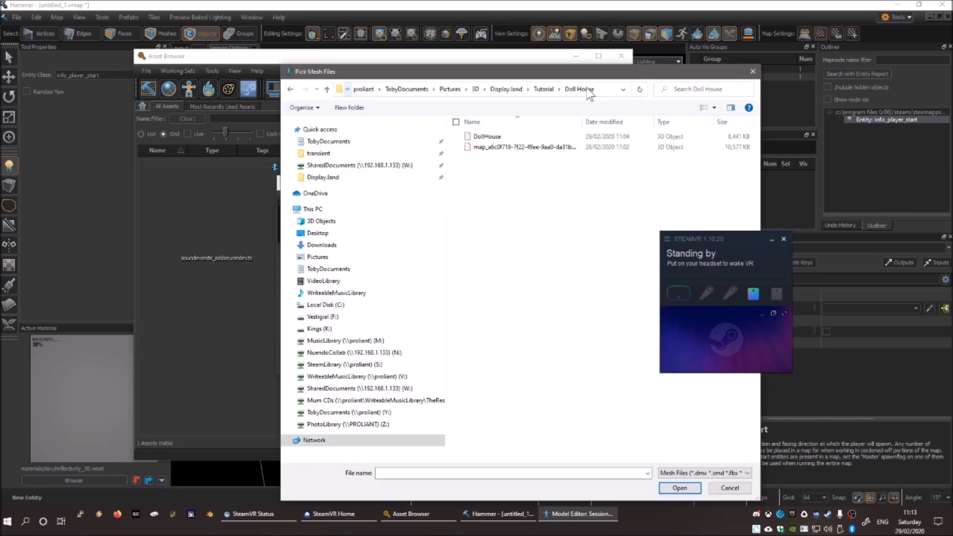
drag(581, 121, 681, 114)
click(499, 136)
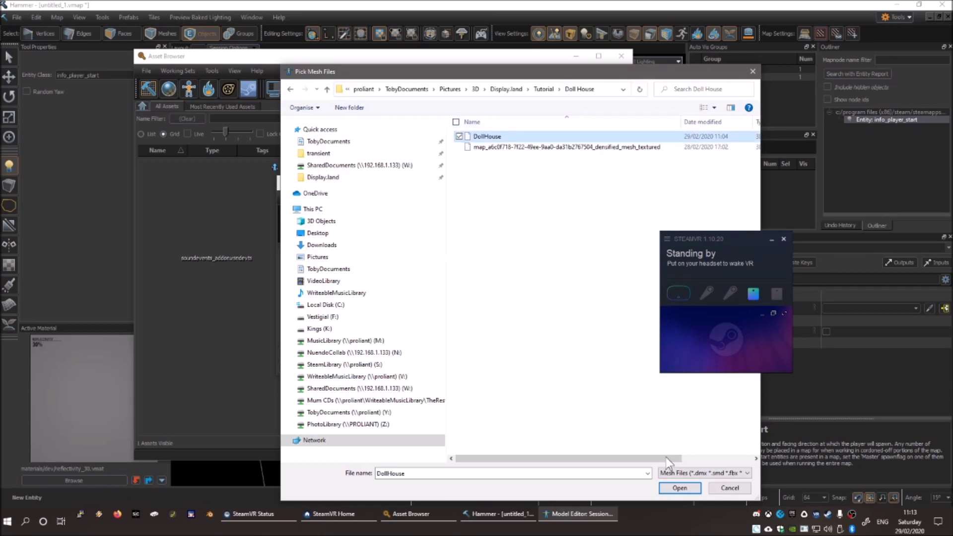
click(679, 488)
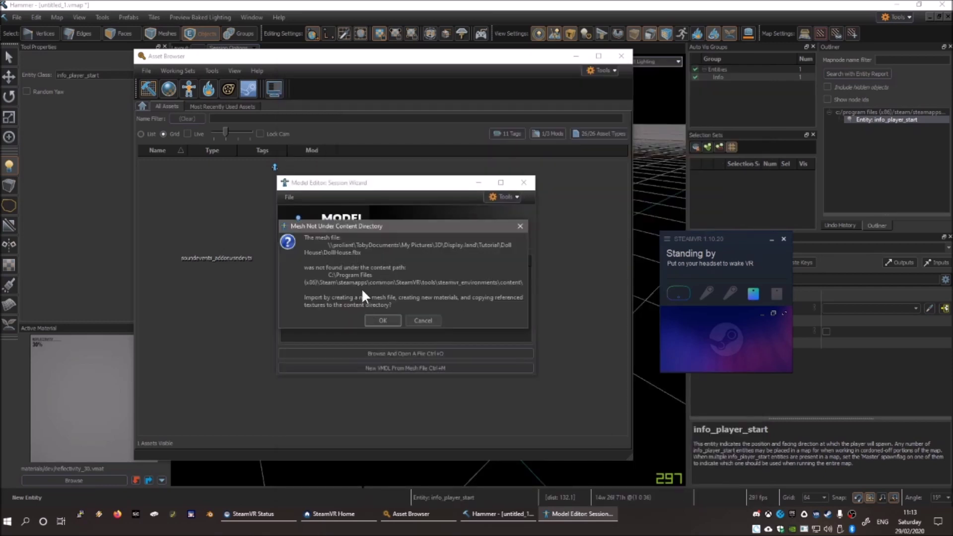
click(376, 322)
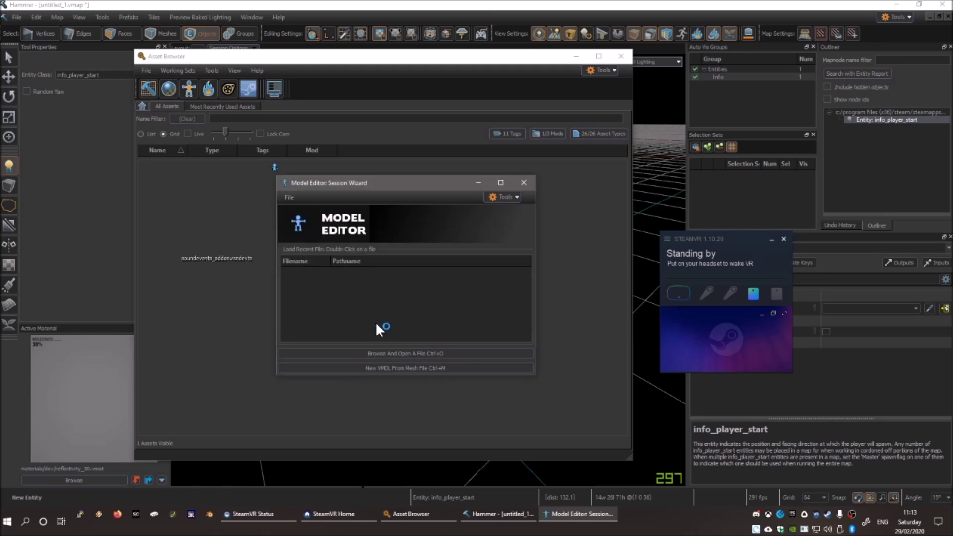
Create a new DollHouse folder under models and set it as the import destination
drag(416, 162, 338, 151)
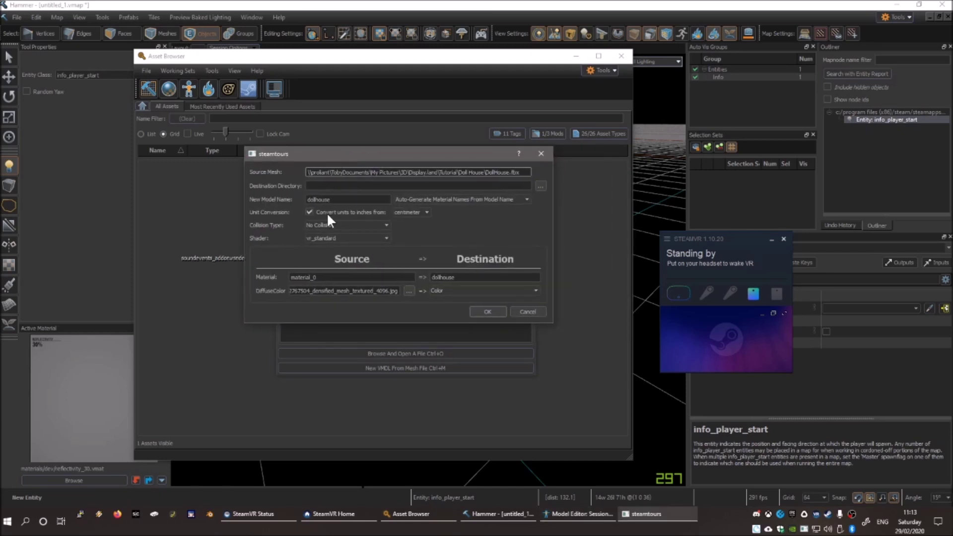
click(541, 186)
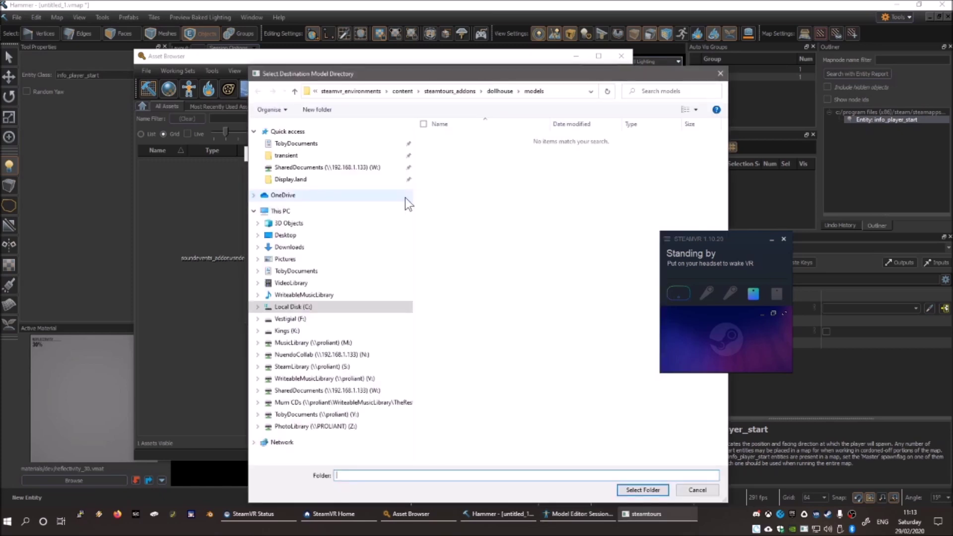
right_click(475, 208)
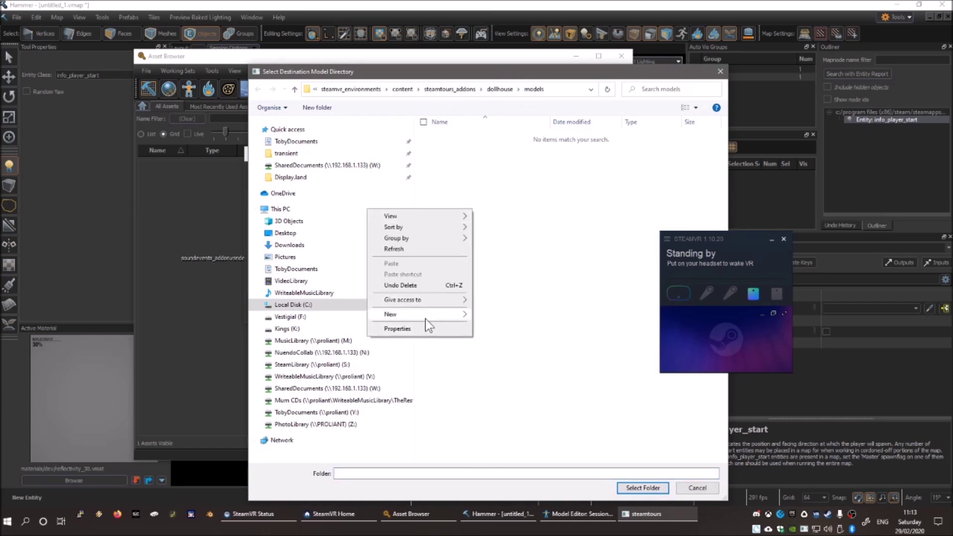
mouse_move(427, 316)
click(509, 318)
text(D)
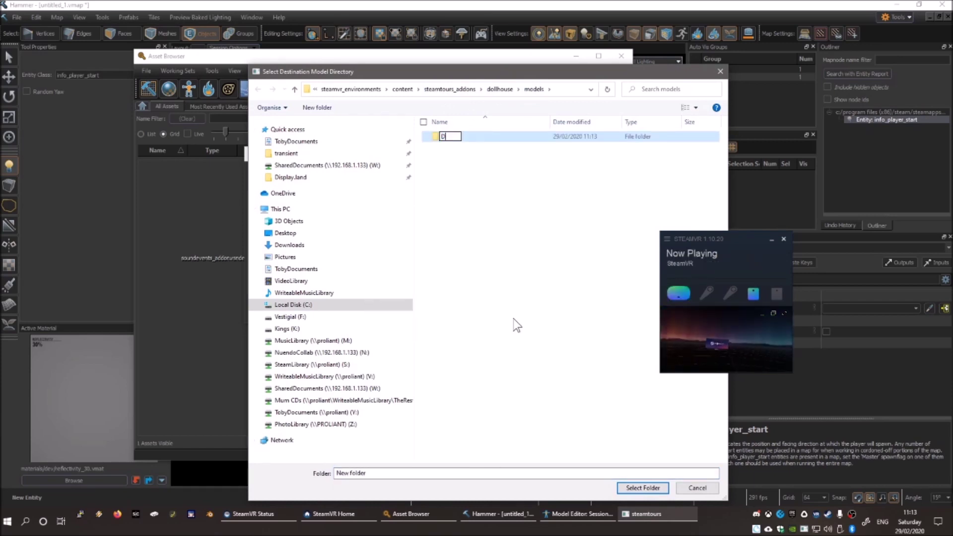
text(ollHouse)
key(Return)
click(643, 488)
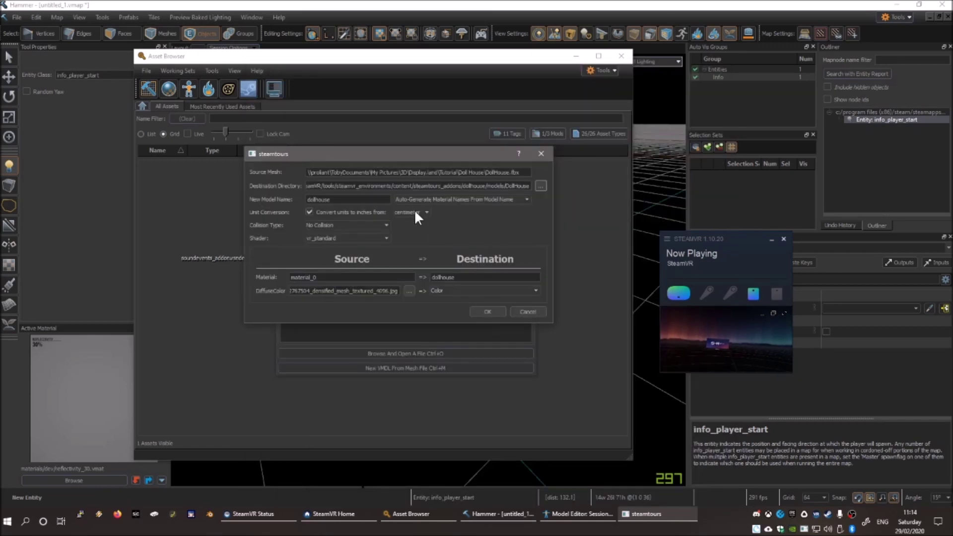
Set Collision Type to Exact Geometry and confirm the import of the dollhouse model
click(360, 224)
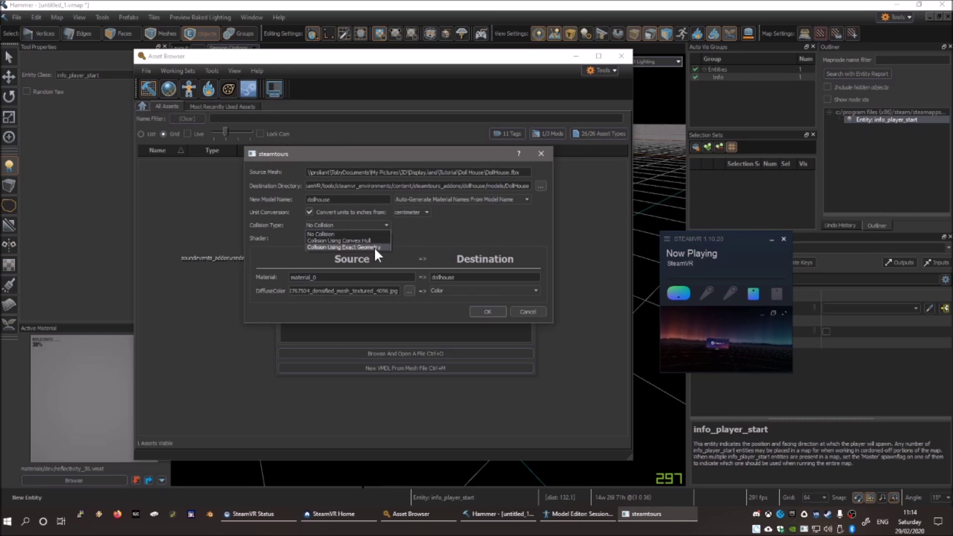
click(375, 246)
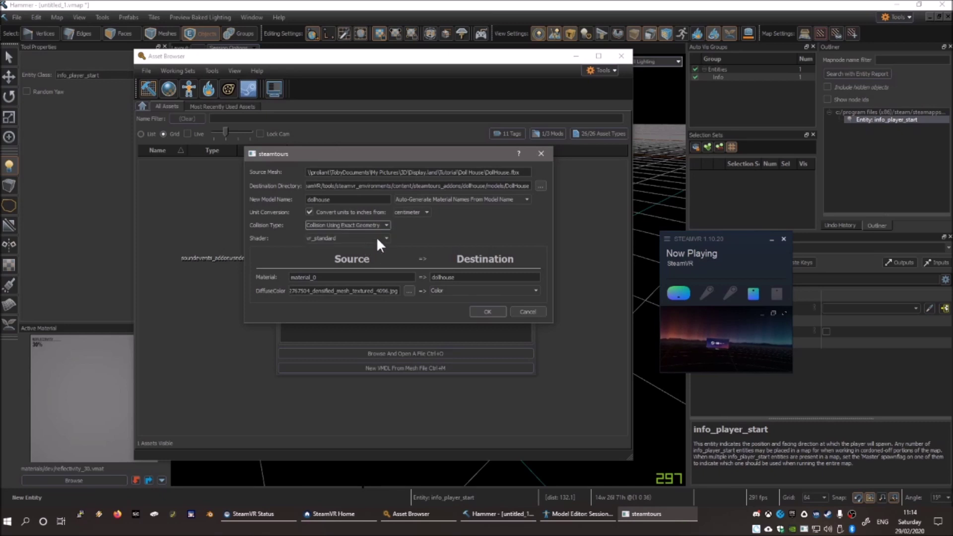
click(493, 311)
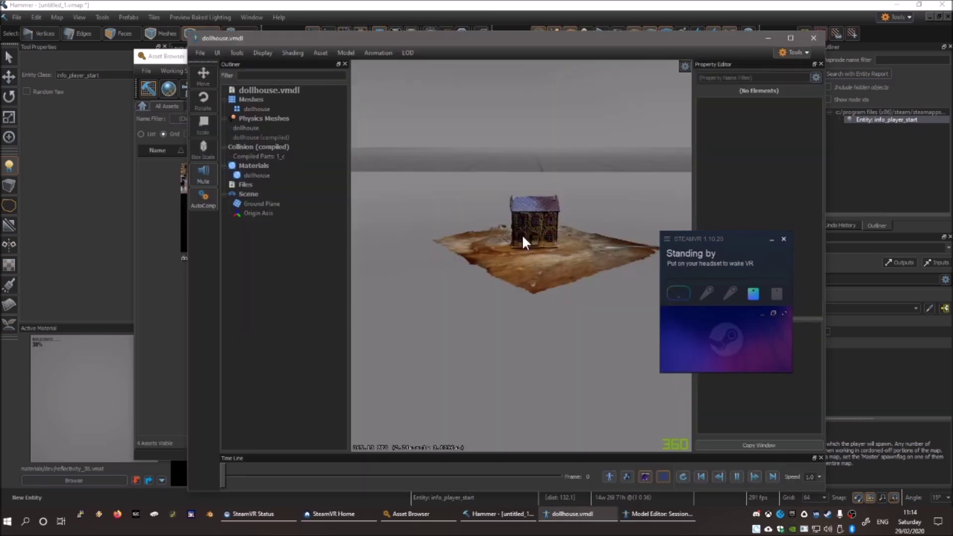
Close the model preview and import wizard, then drag the dollhouse model into the map near the player
right_drag(522, 258, 487, 238)
click(813, 38)
click(525, 183)
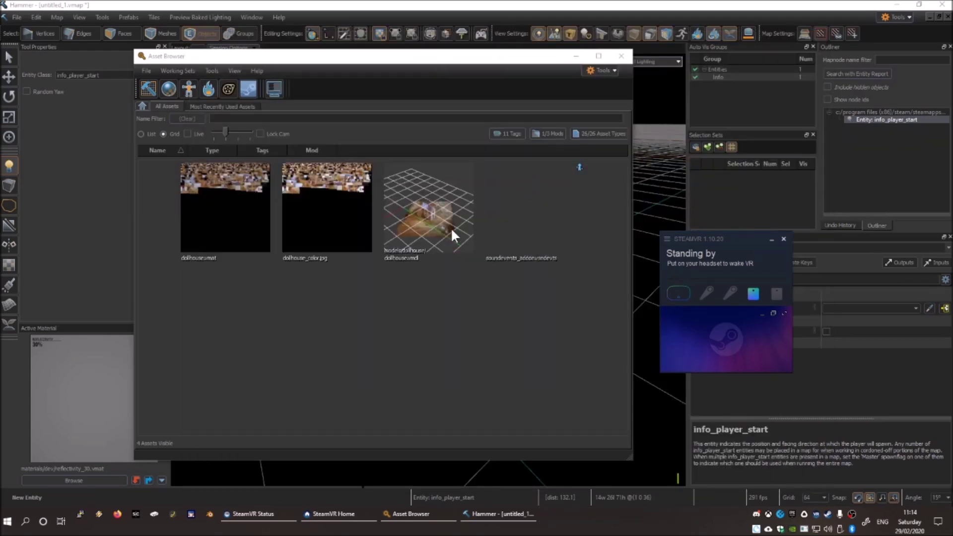
click(442, 228)
drag(449, 59, 755, 60)
drag(721, 160, 539, 297)
Scale the dollhouse up to about four times its size
right_drag(539, 296, 427, 268)
right_drag(489, 209, 437, 253)
key(r)
drag(437, 253, 516, 233)
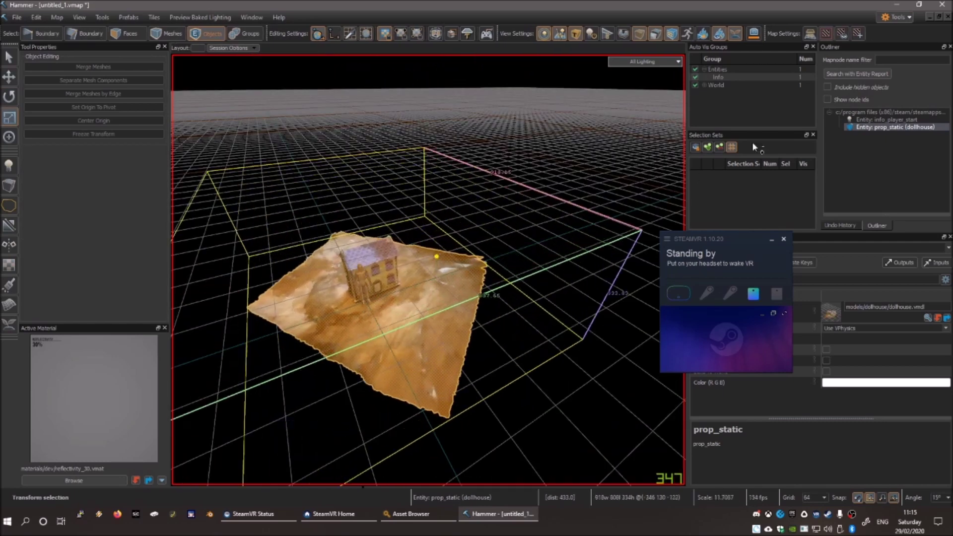
scroll(443, 261, up, 3)
Fly the camera low across the enlarged doll-house terrain to inspect it
key(t)
right_drag(447, 249, 429, 270)
key(w)
key(Escape)
click(17, 13)
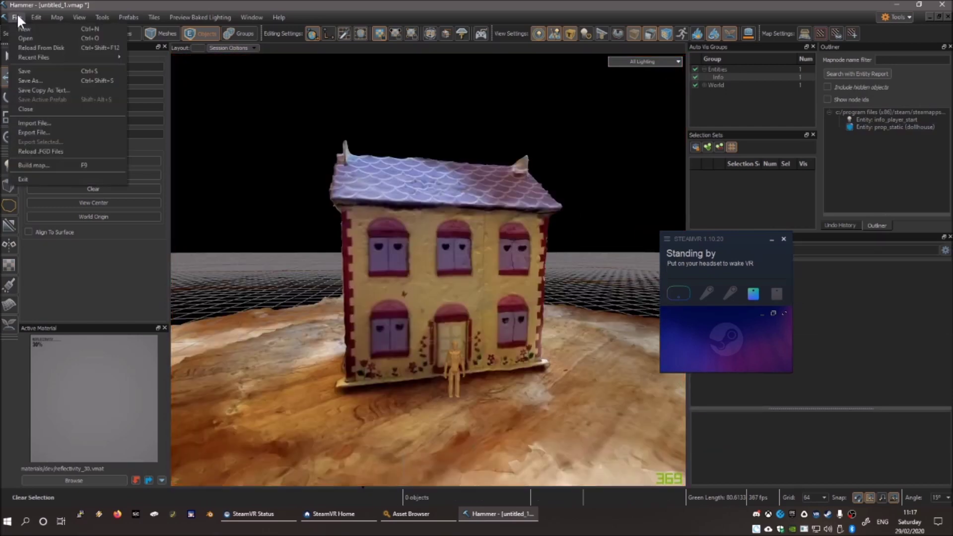
Save the map as dollhouse.vmap, fast-build it, then save again after the VR preview
click(34, 70)
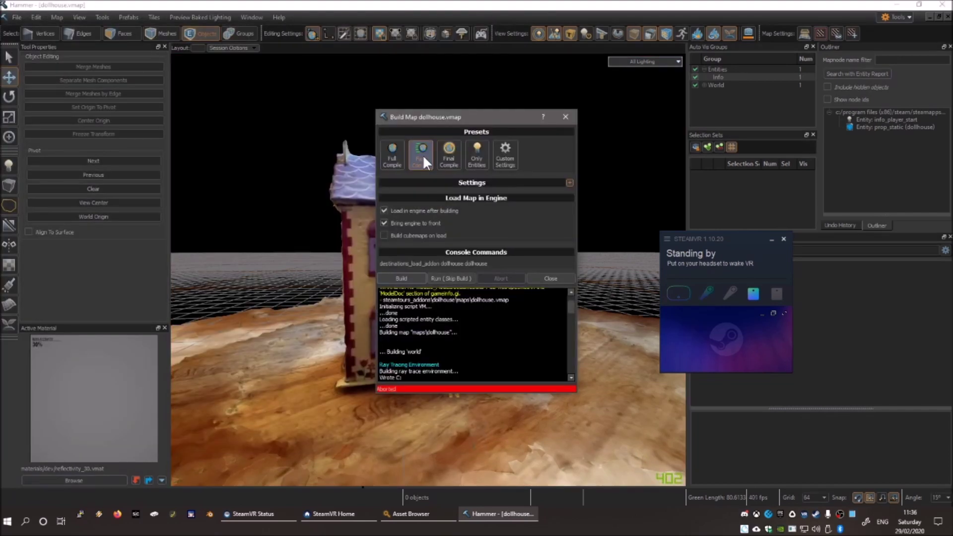
click(415, 276)
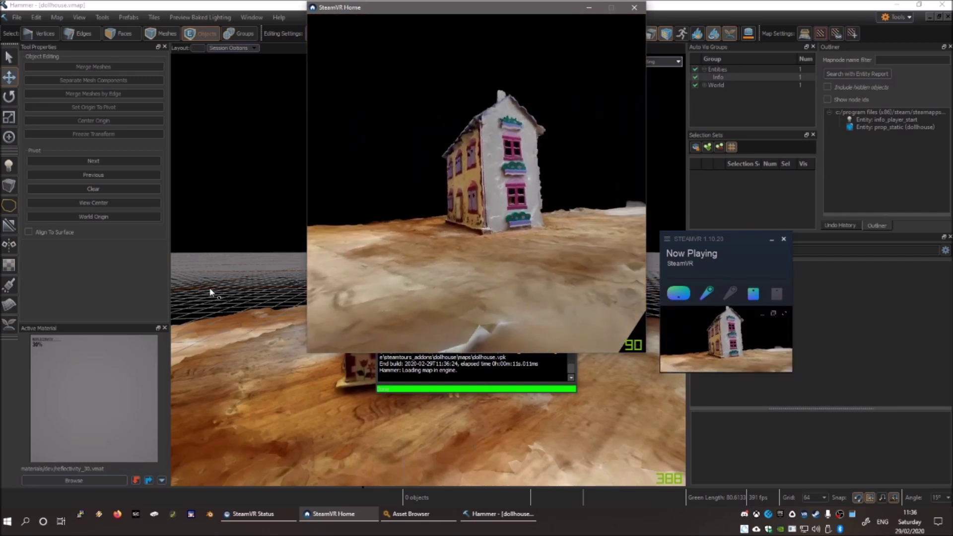
click(83, 1)
click(17, 17)
click(26, 69)
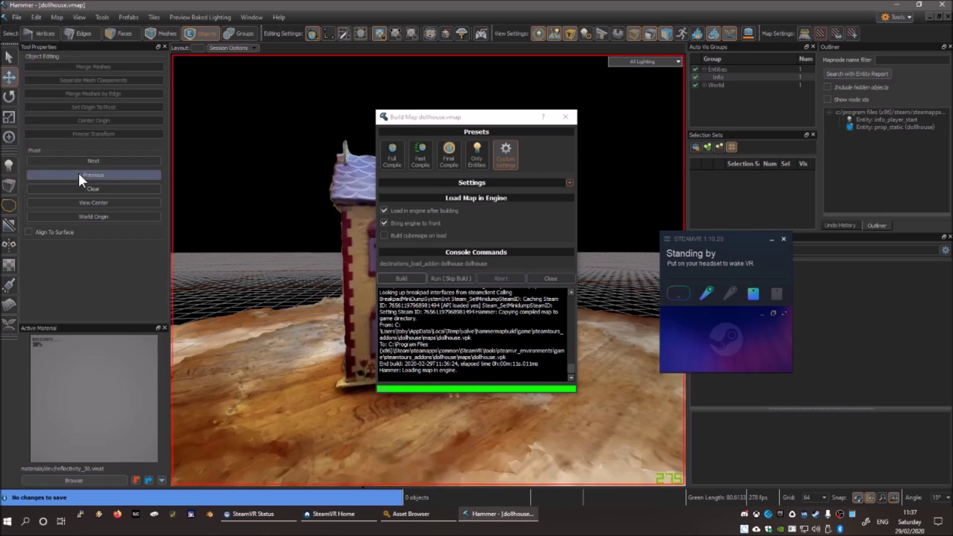
Start a new Workshop Manager submission titled 'DollHouse'
click(400, 514)
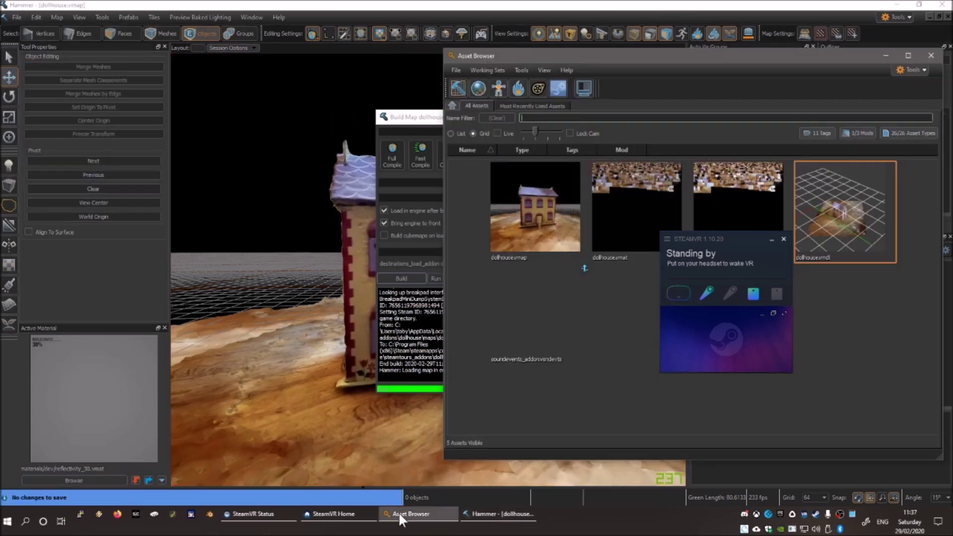
drag(585, 54, 279, 53)
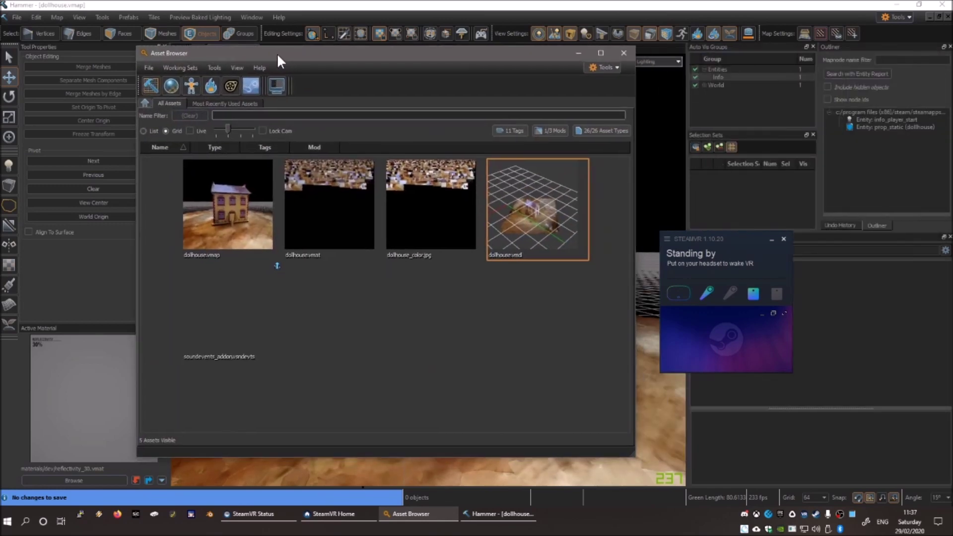
click(247, 89)
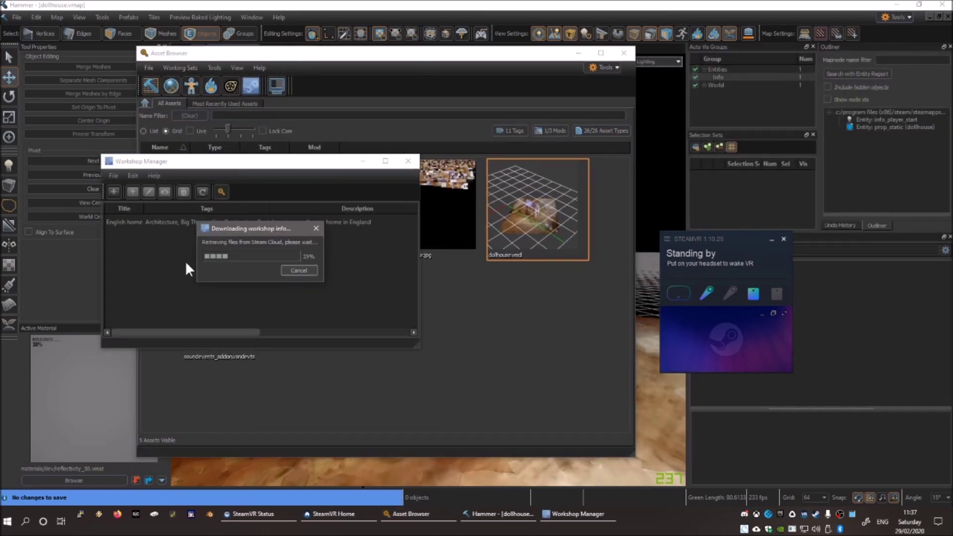
click(114, 193)
text(DollHouse)
Describe it as 'Doll house tutorial on photogrammetry', tag Architecture, and submit it
click(145, 118)
text(D)
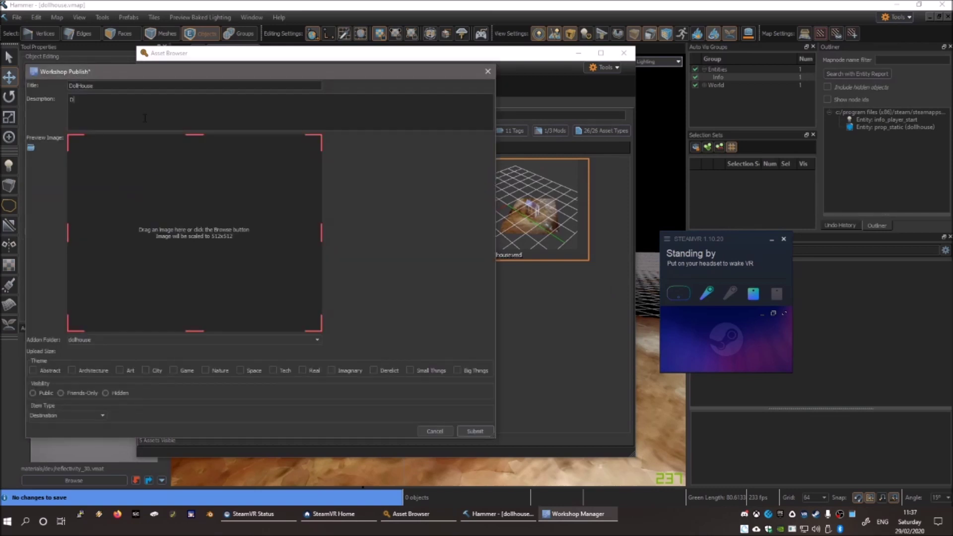
text(oll house tutorial on ph)
text(otogrammetry)
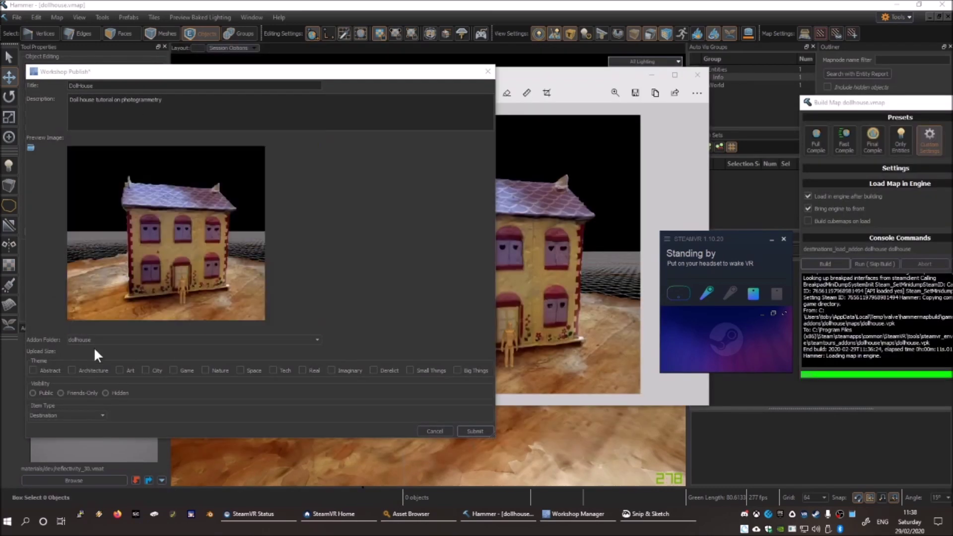
click(73, 370)
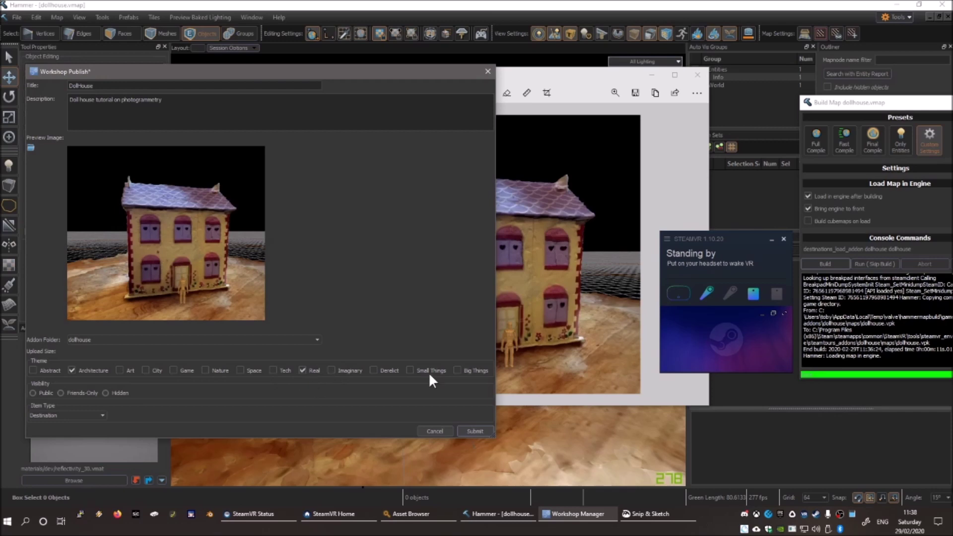
click(474, 431)
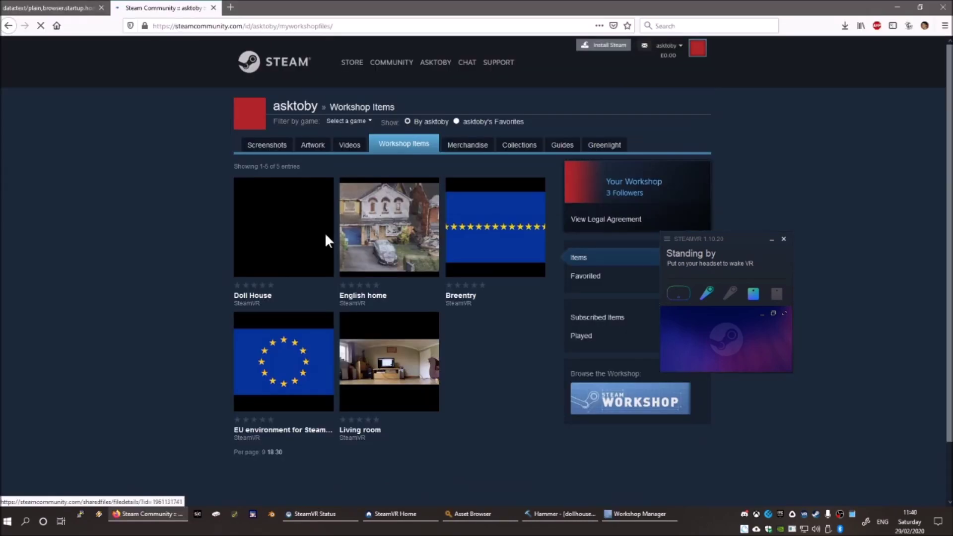
Open the Doll House Workshop page, subscribe, and scroll through its details
click(266, 241)
click(511, 479)
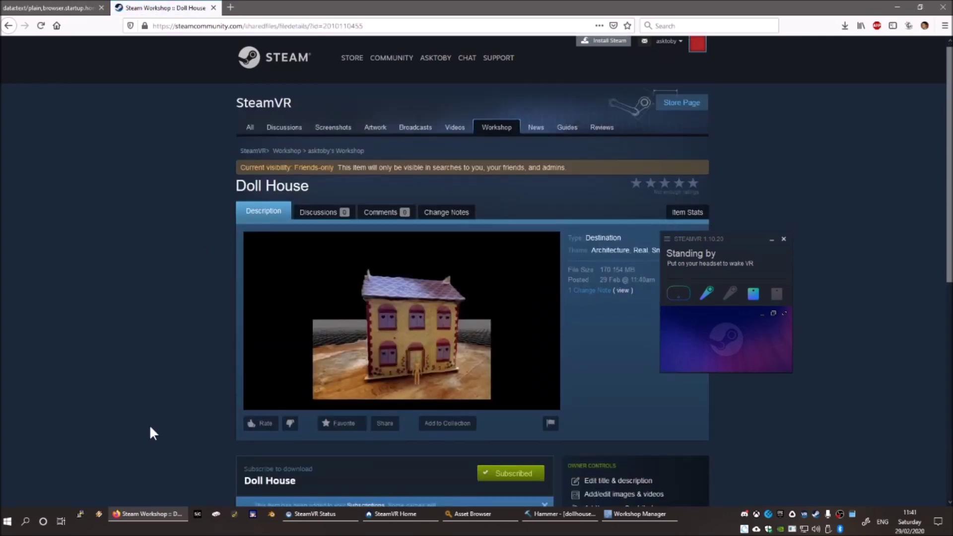
scroll(262, 417, down, 2)
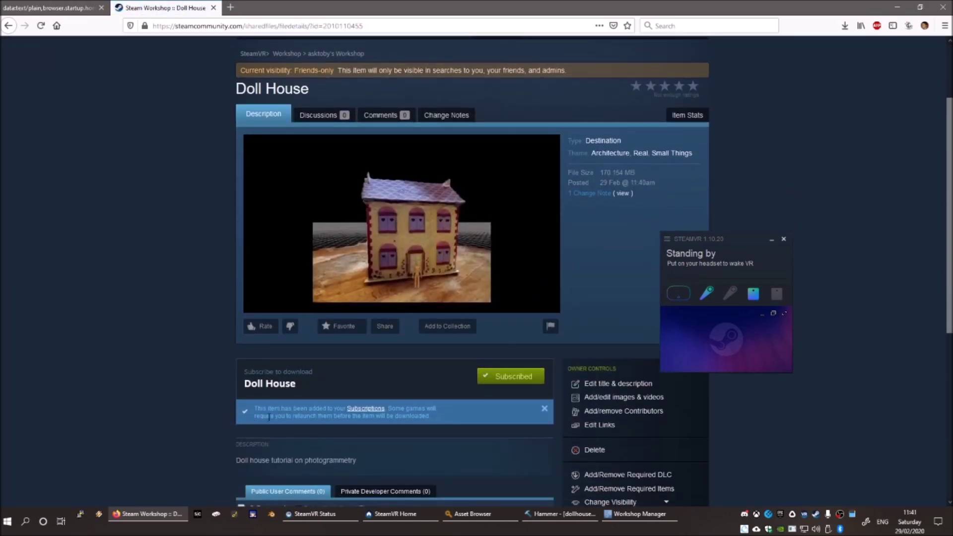